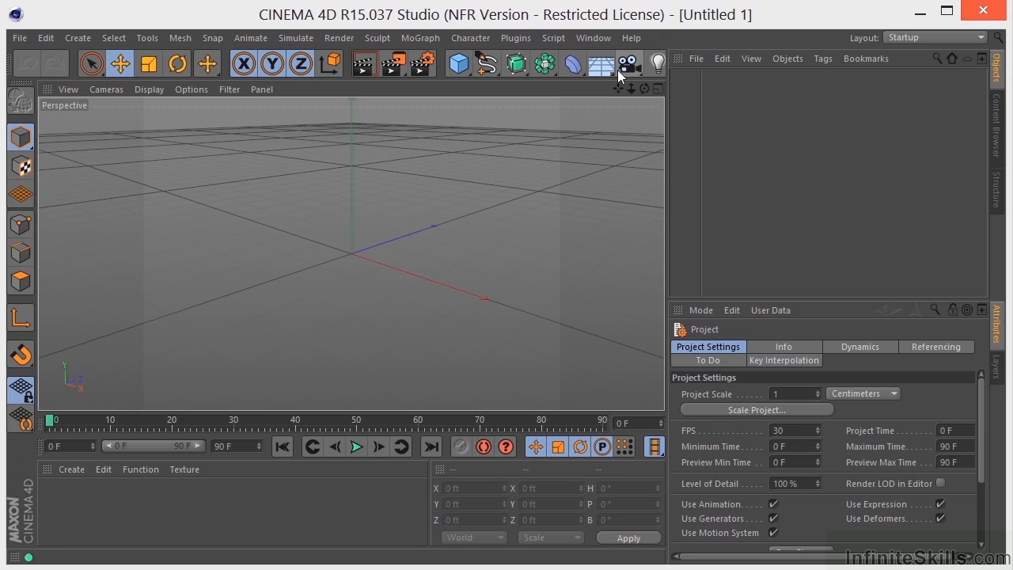
Add a Floor and a Text spline to the empty scene.
click(598, 65)
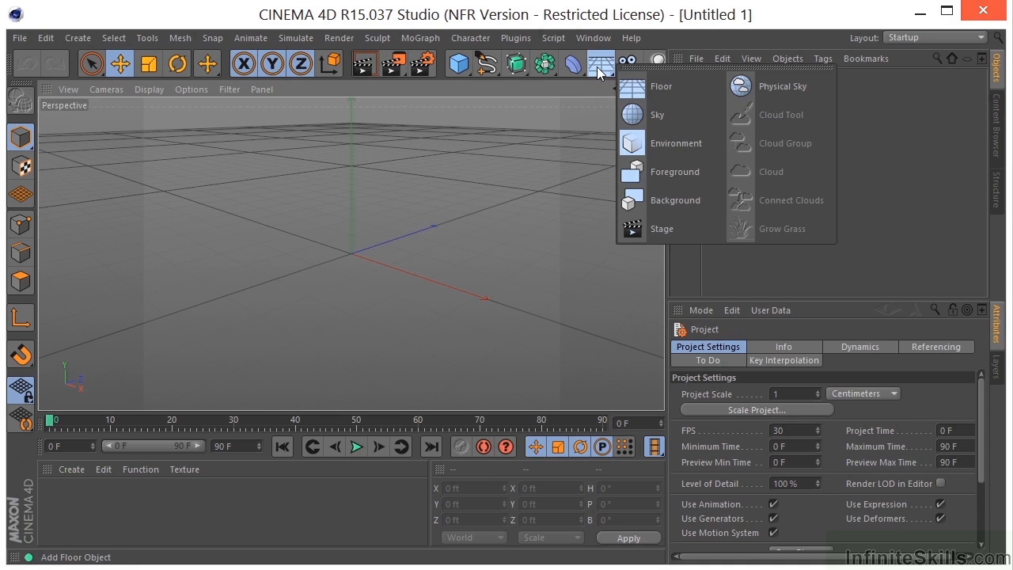
click(653, 94)
click(484, 67)
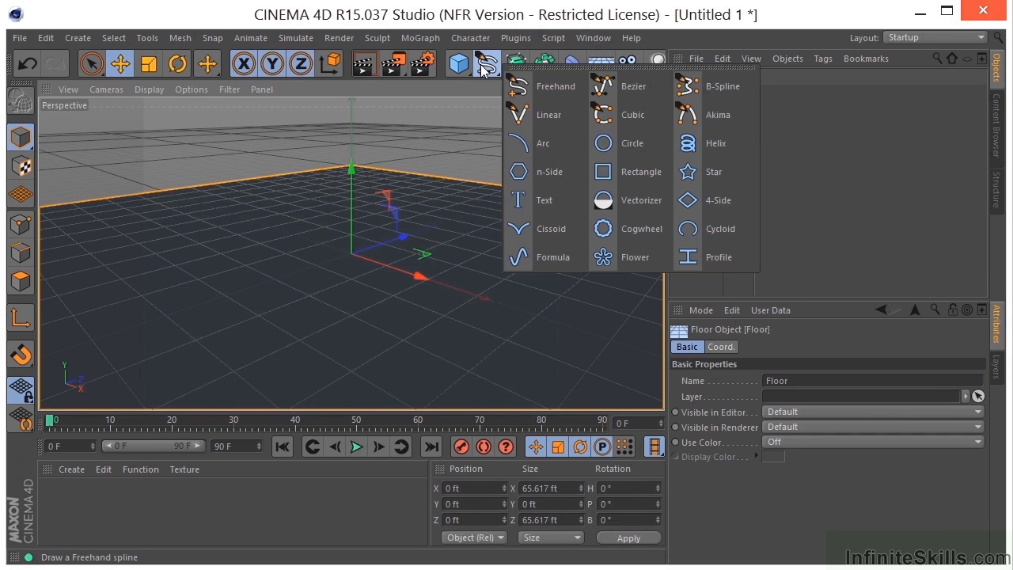
click(547, 200)
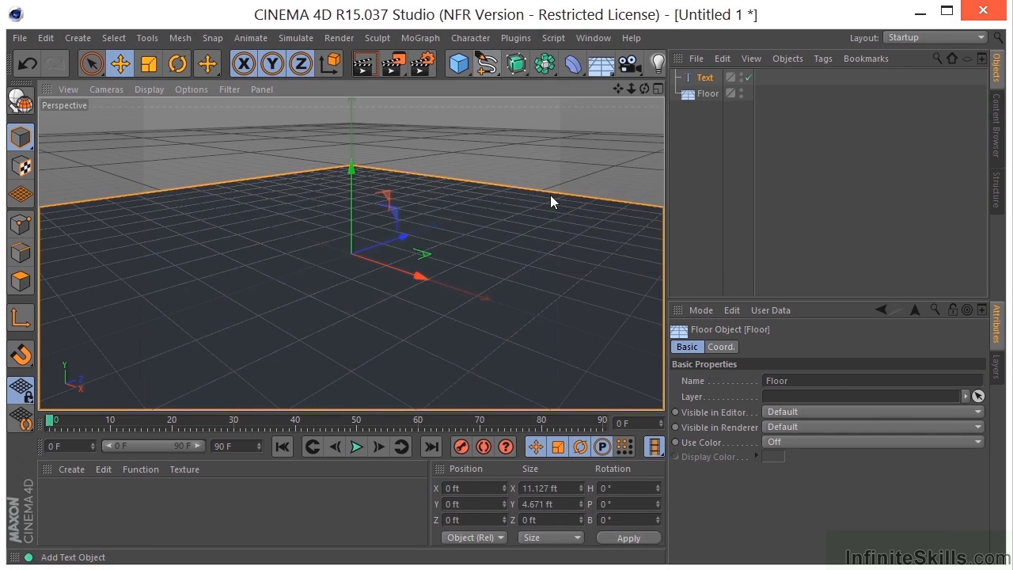
Replace the default text with '1.618 Designs' and bring the view closer to it.
double_click(744, 378)
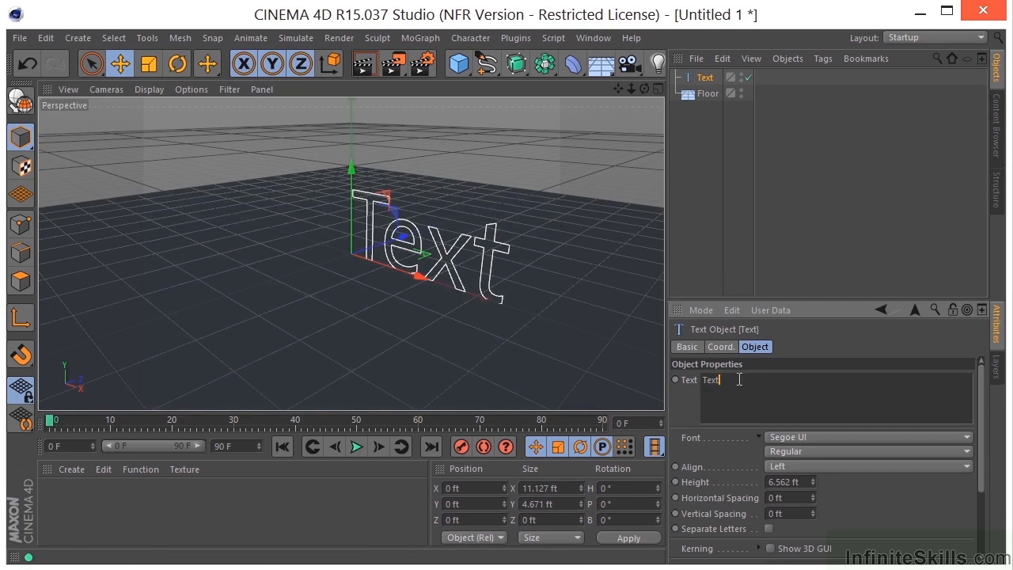
text(1.)
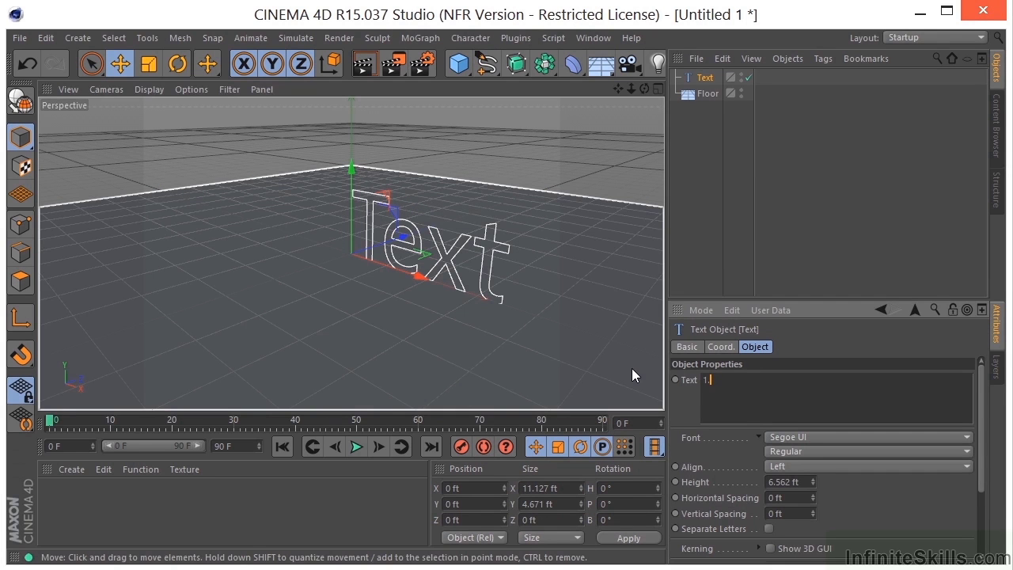
text(618 Designs)
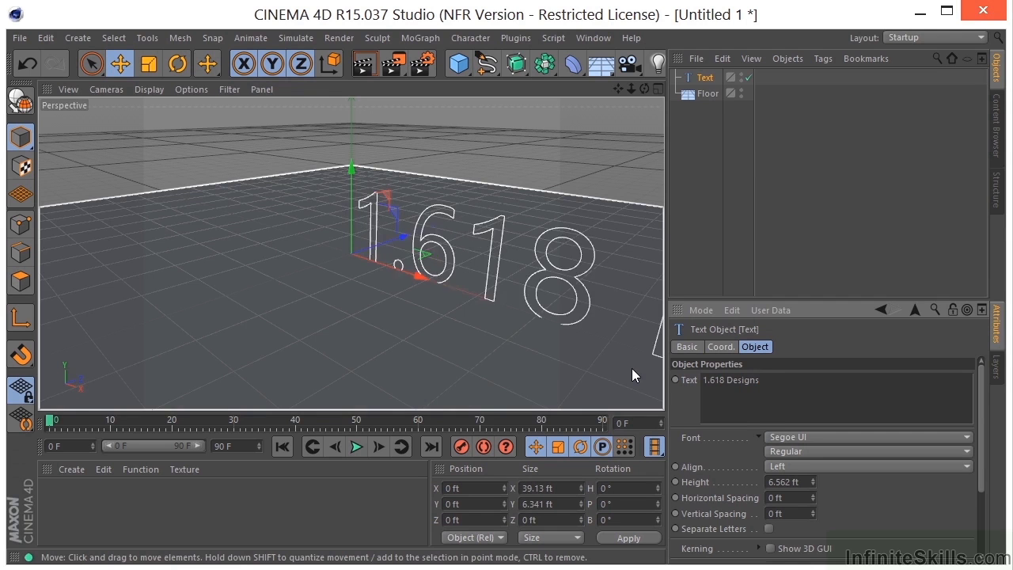
drag(618, 92, 420, 235)
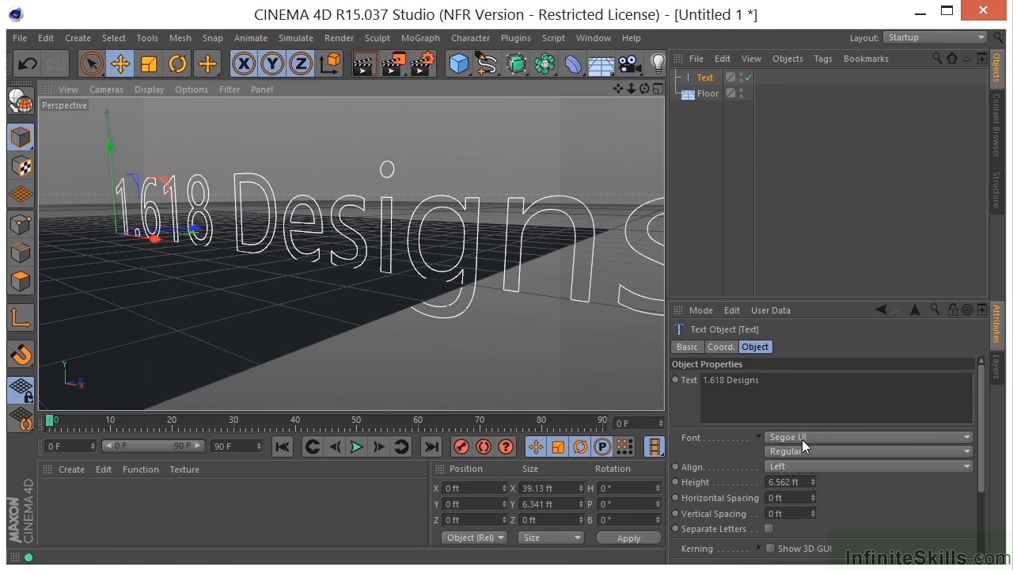
Switch the text font to Arial Black and scale it down to about 32.4 by 4.0 ft.
click(801, 439)
scroll(806, 211, up, 8)
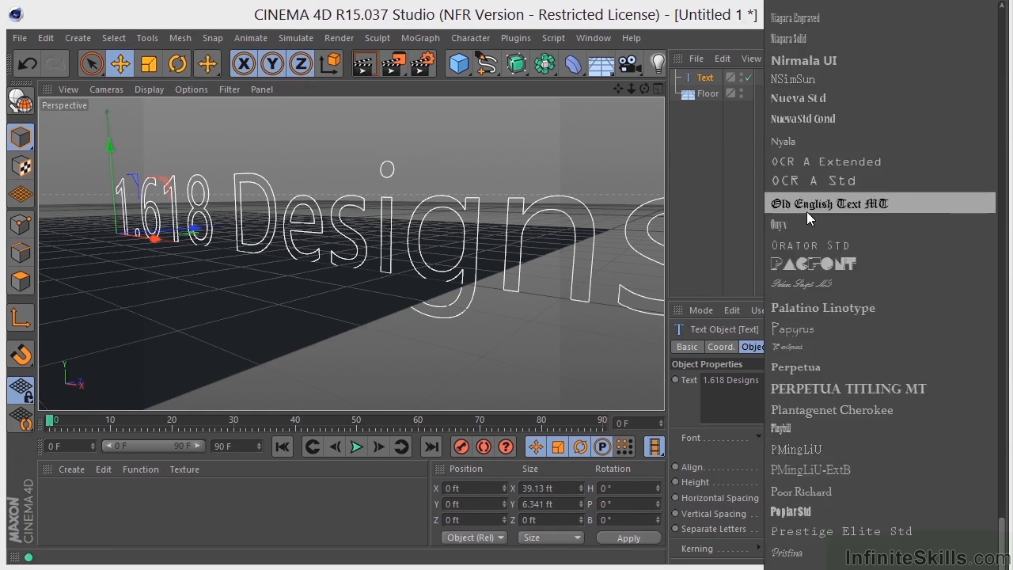
scroll(806, 211, up, 15)
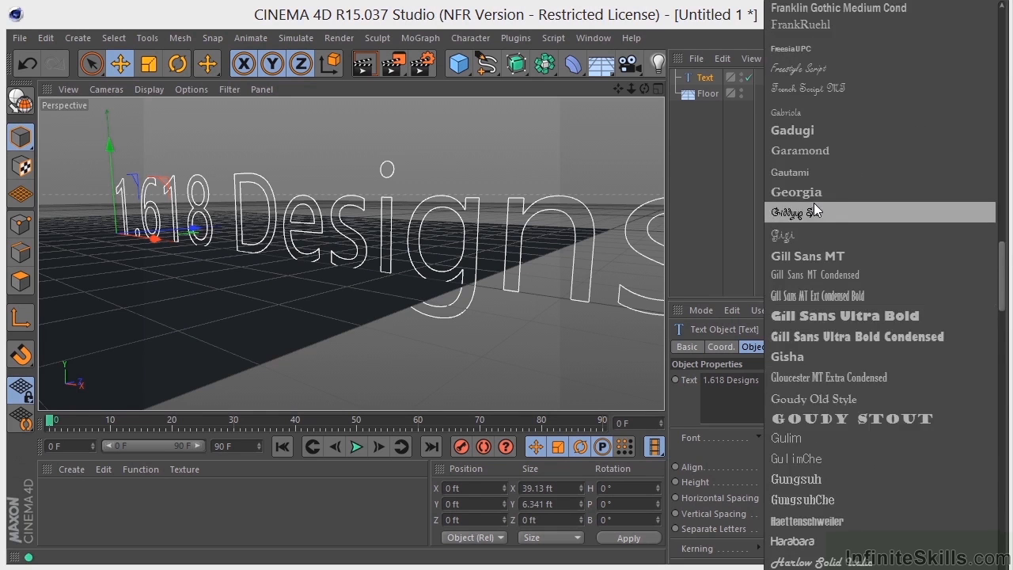
scroll(815, 201, up, 15)
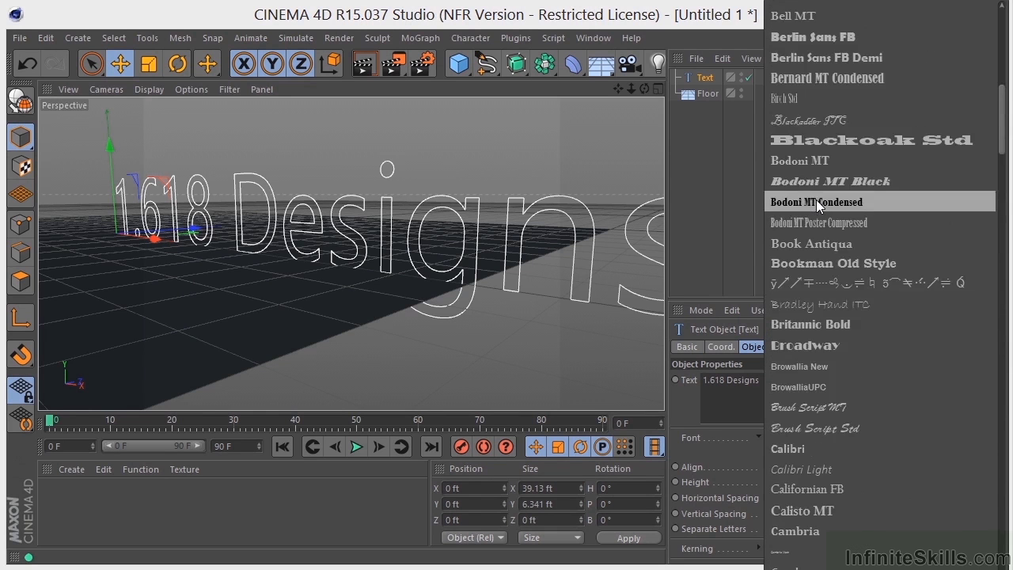
scroll(816, 199, up, 8)
click(817, 207)
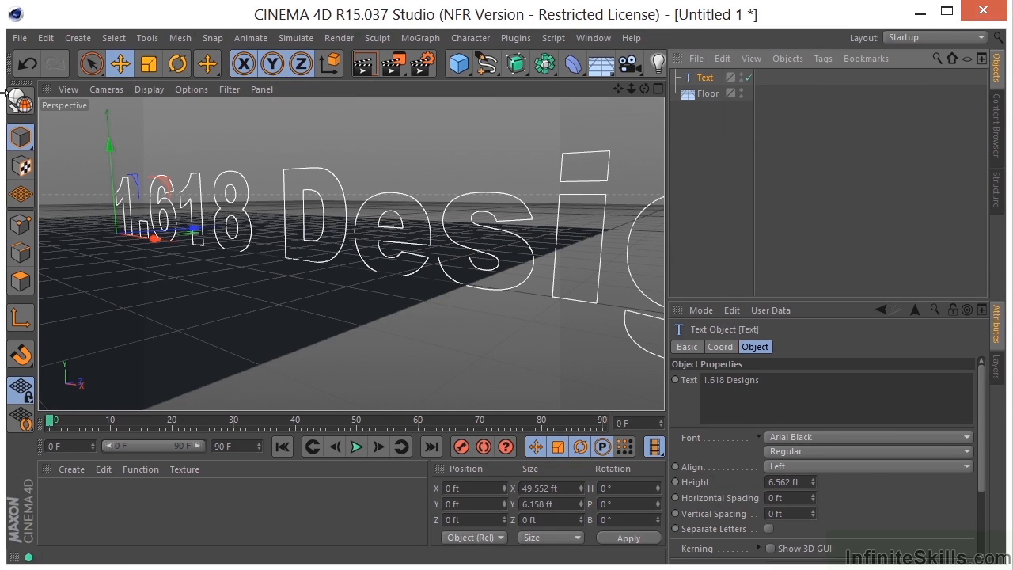
click(148, 64)
drag(422, 185, 491, 297)
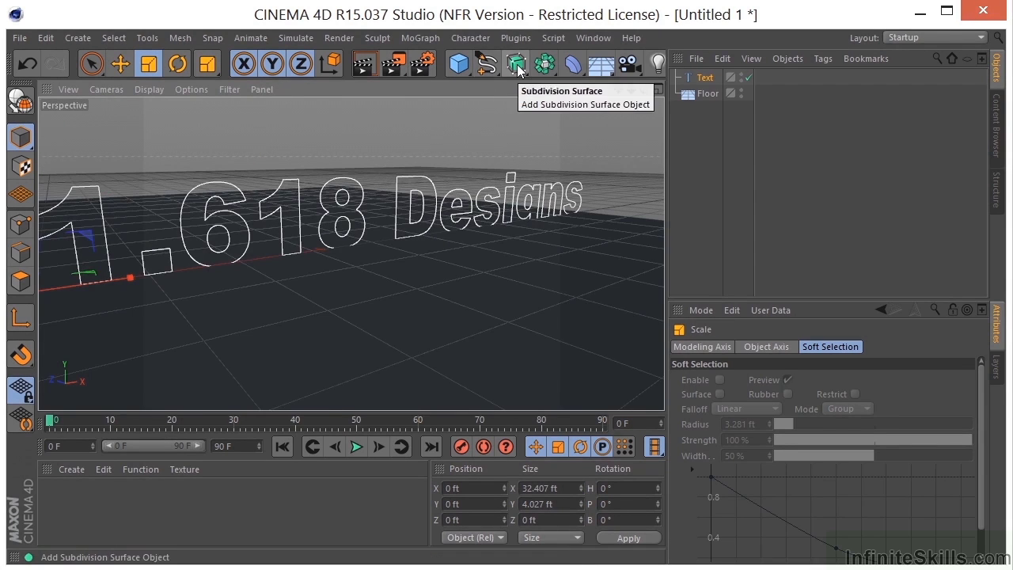
Put the Text under a new Extrude generator with an extrusion depth of 3.656 ft.
click(518, 67)
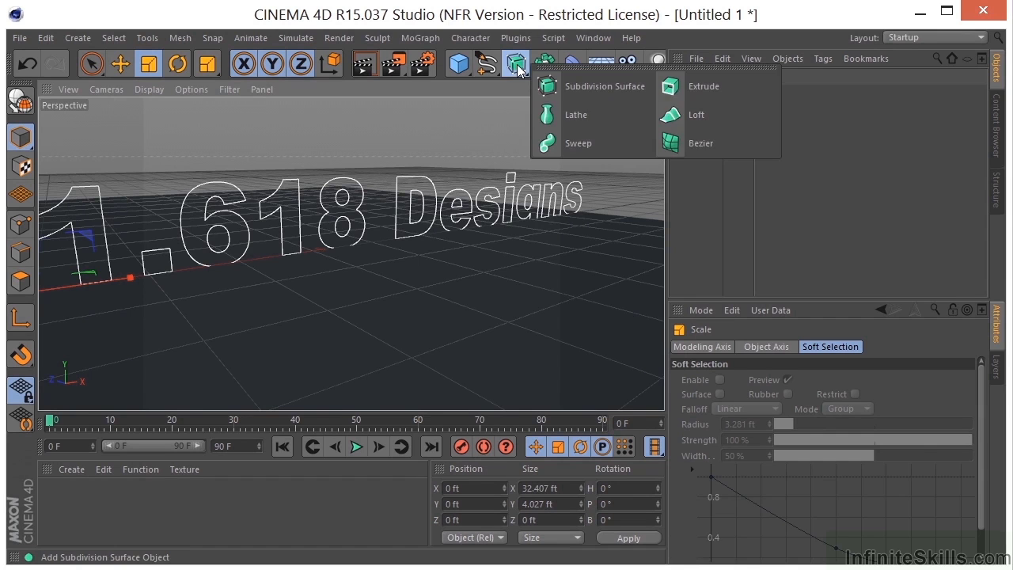
click(700, 98)
drag(707, 93, 710, 82)
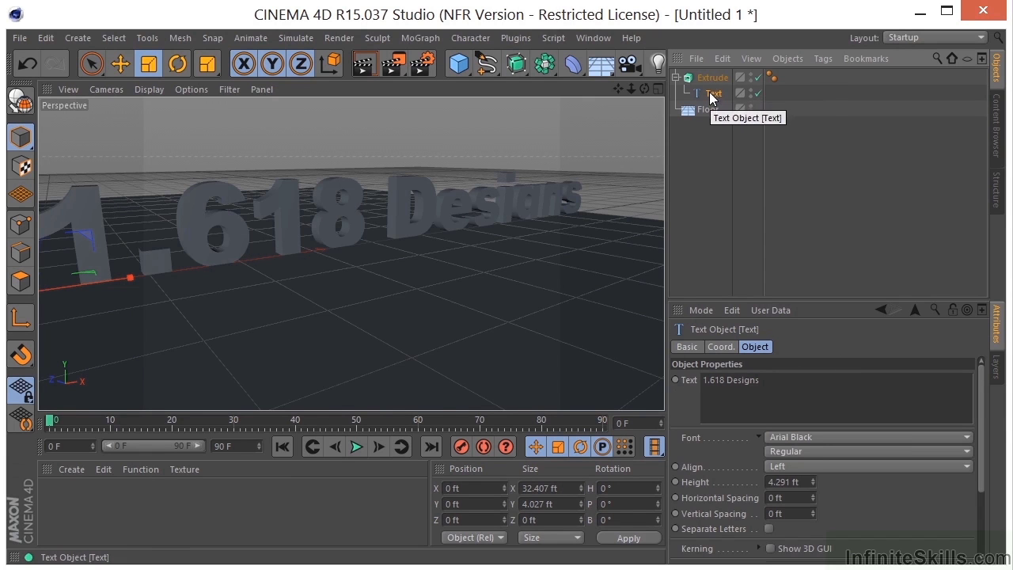
click(712, 77)
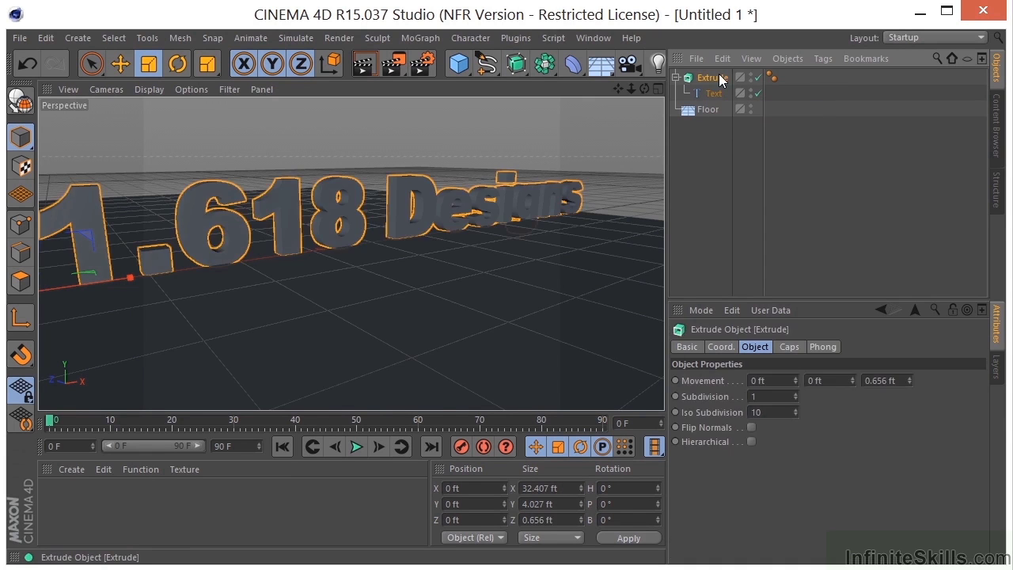
mouse_move(909, 380)
mouse_down()
mouse_move(906, 332)
mouse_move(915, 379)
mouse_move(912, 345)
mouse_move(907, 376)
mouse_up()
alt+drag(474, 317, 417, 344)
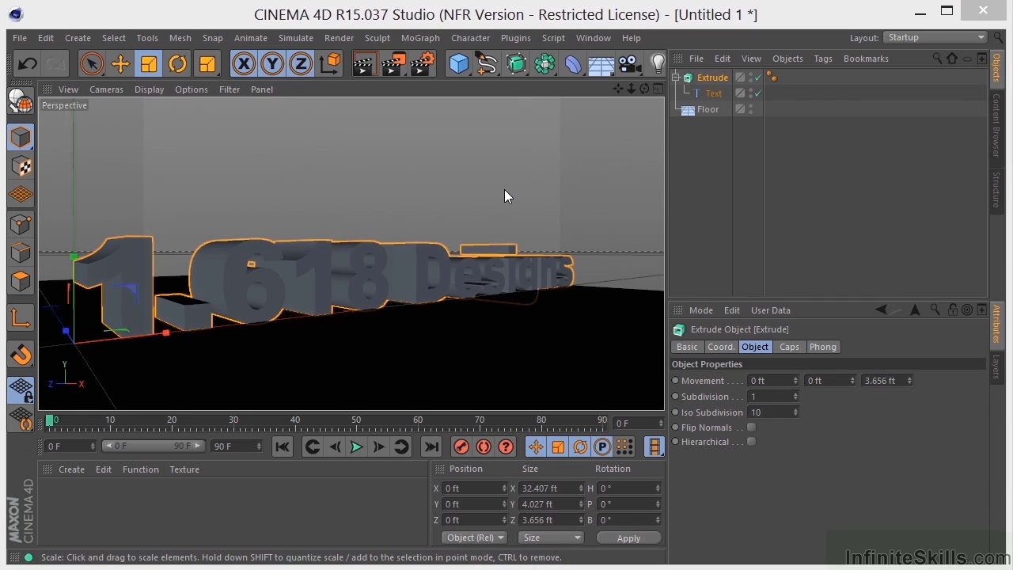
Create a new material Mat and set its colour to a dark grey of RGB 111.
double_click(69, 512)
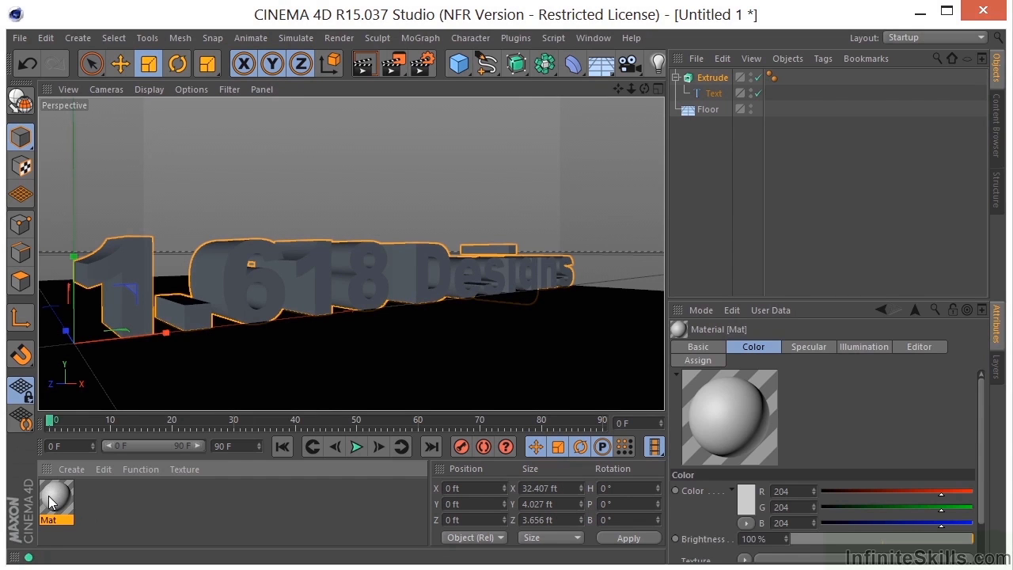
double_click(49, 486)
drag(334, 143, 351, 105)
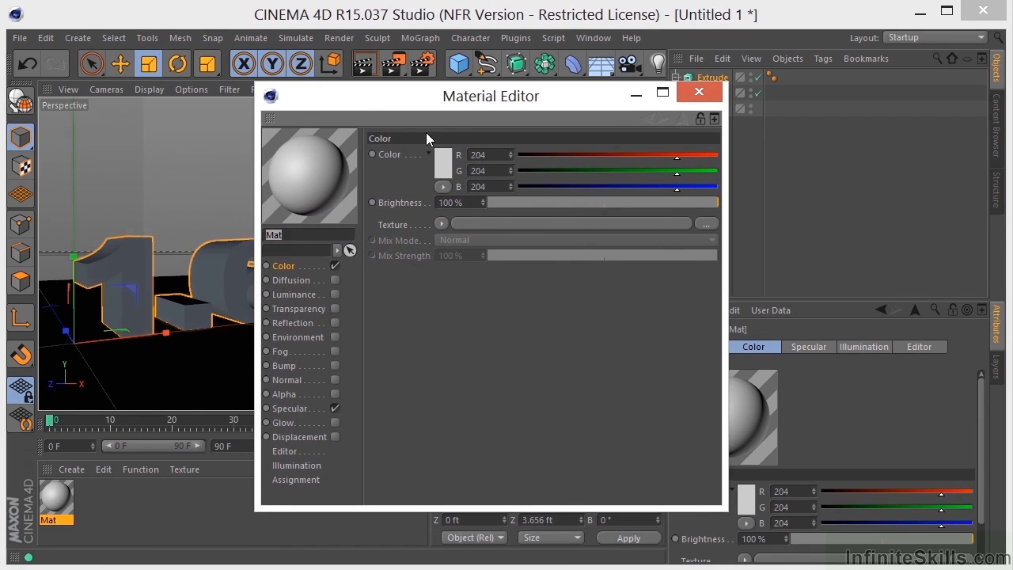
click(442, 165)
drag(367, 170, 348, 159)
click(424, 246)
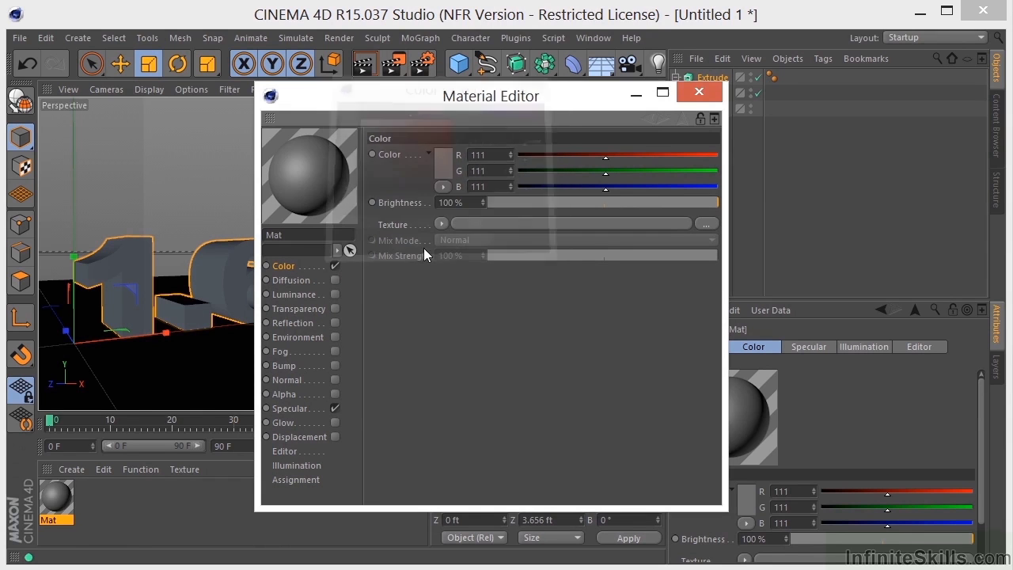
Turn on Mat's reflection at about 24% and apply it to the Floor.
click(335, 323)
drag(671, 202, 522, 210)
key(Escape)
drag(52, 497, 691, 112)
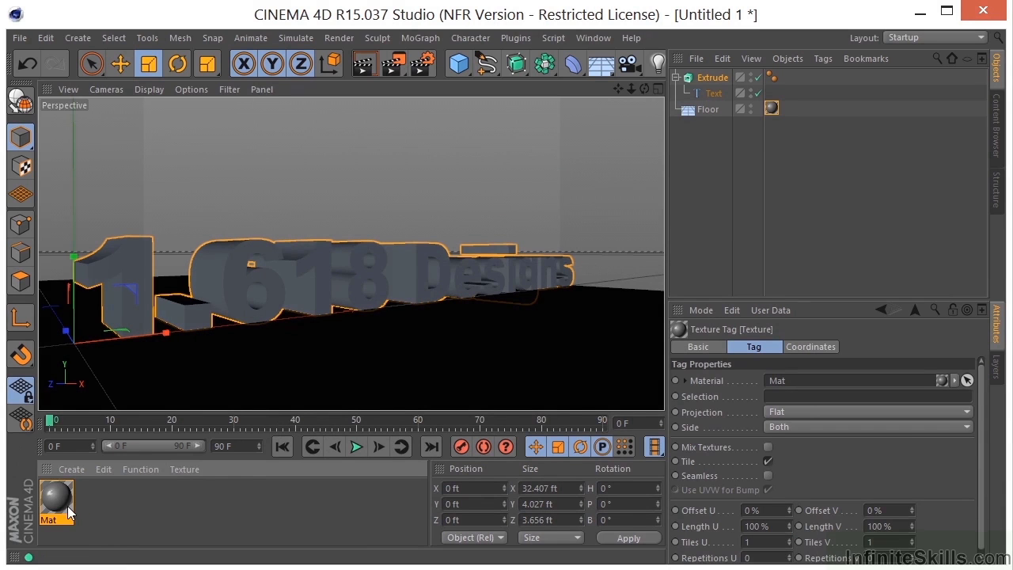
Create a second material, Mat.1, and show its colour settings.
double_click(99, 506)
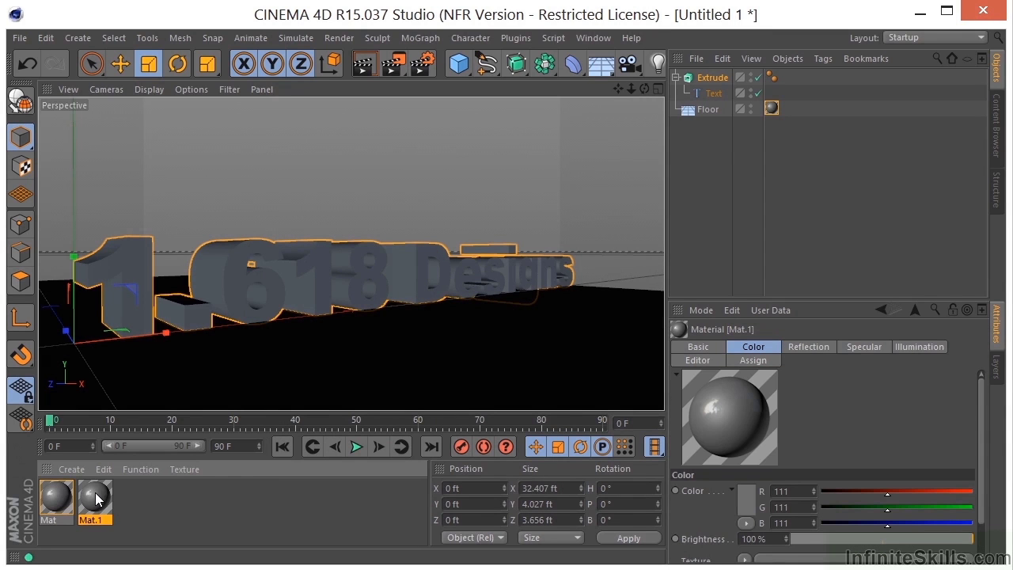
double_click(97, 498)
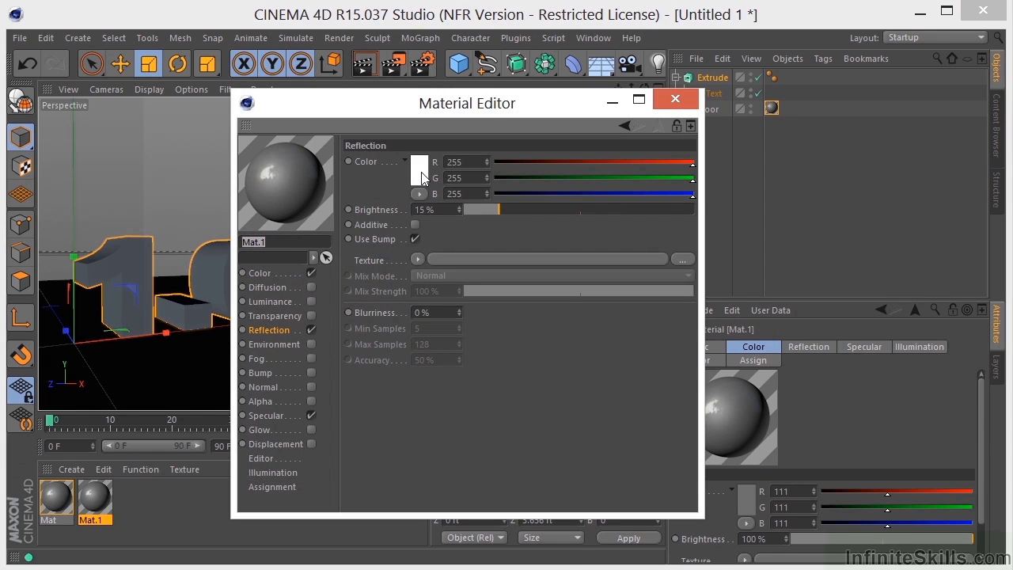
click(260, 273)
Colour Mat.1 teal (R66 G130 B113) and apply it to the Extrude text.
click(419, 162)
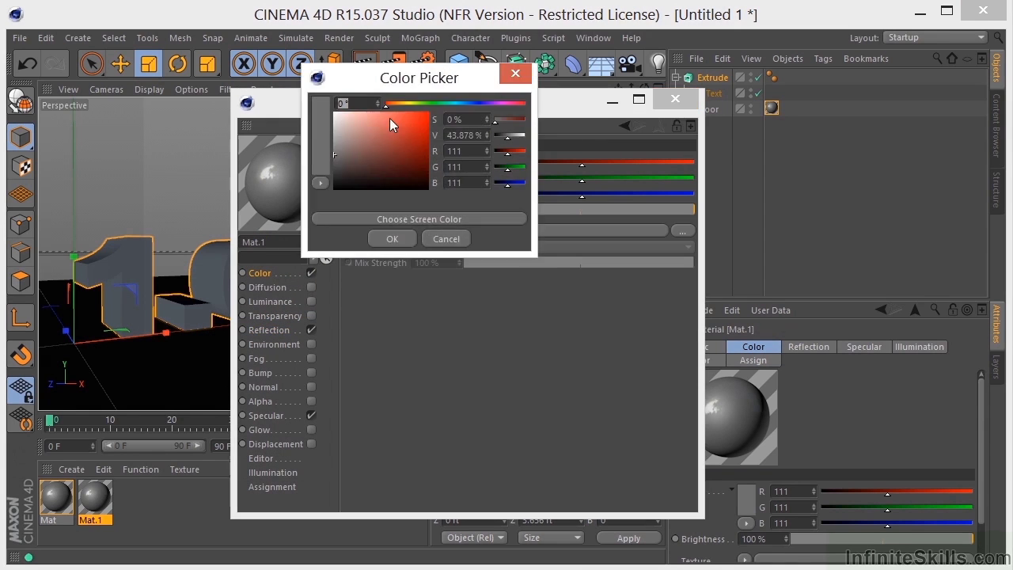
click(440, 103)
drag(439, 107, 449, 98)
drag(419, 158, 389, 152)
click(392, 238)
click(672, 103)
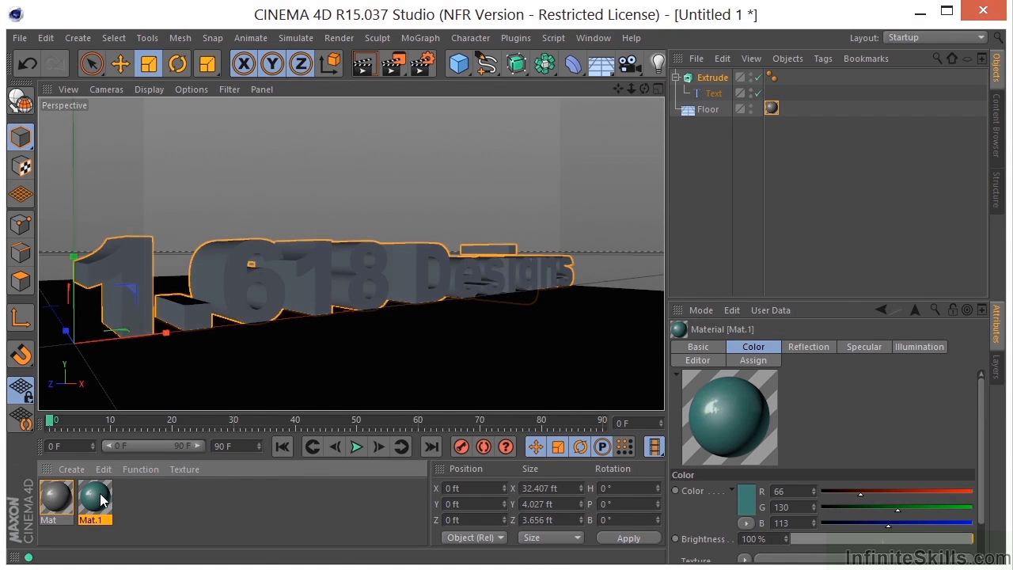
drag(101, 498, 708, 79)
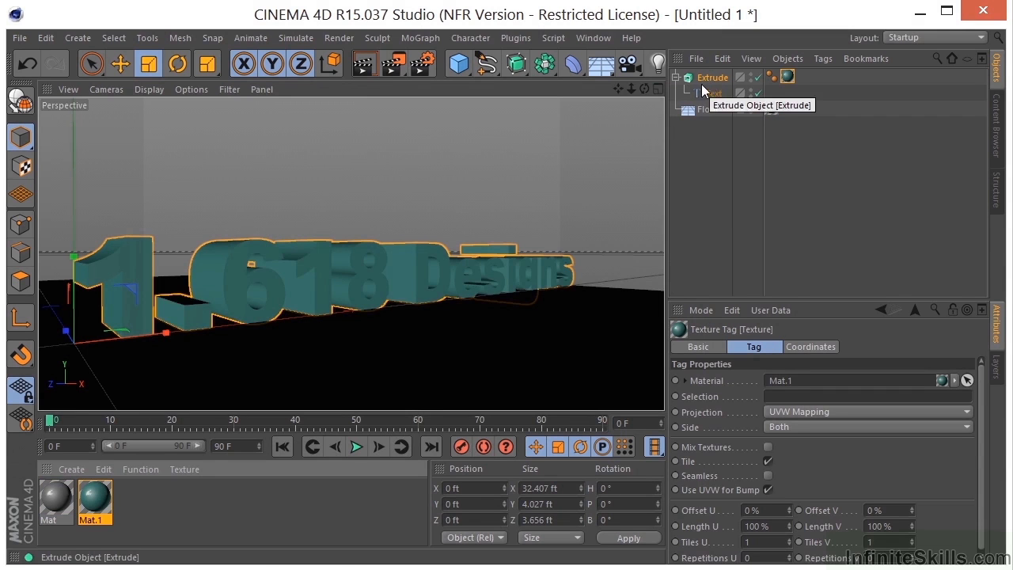
Render the active view to check the teal lettering reflected on the glossy floor.
click(363, 65)
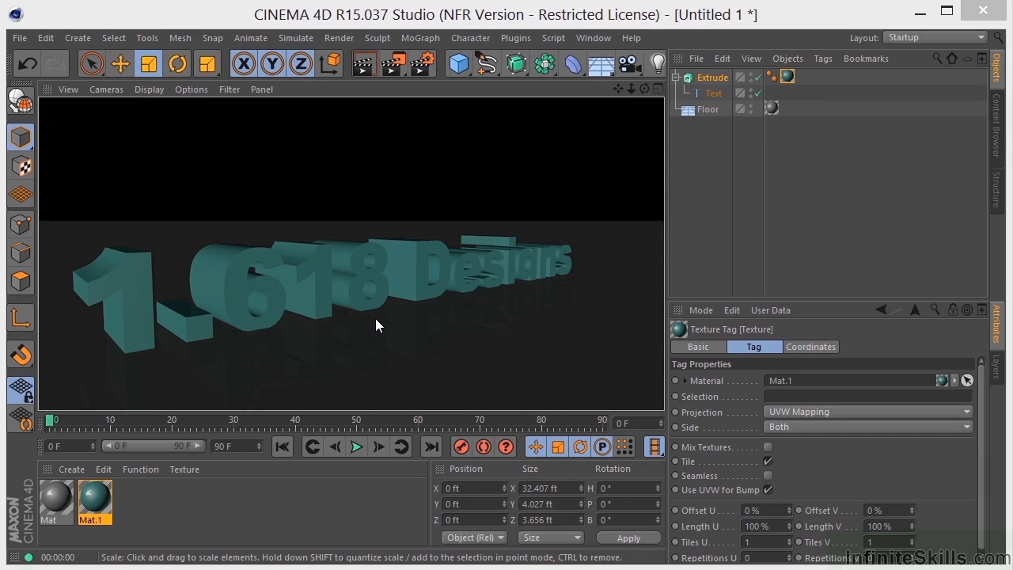
Add a light, raise it, place it front-right of the text in Top view, and name it key.
click(656, 65)
key(e)
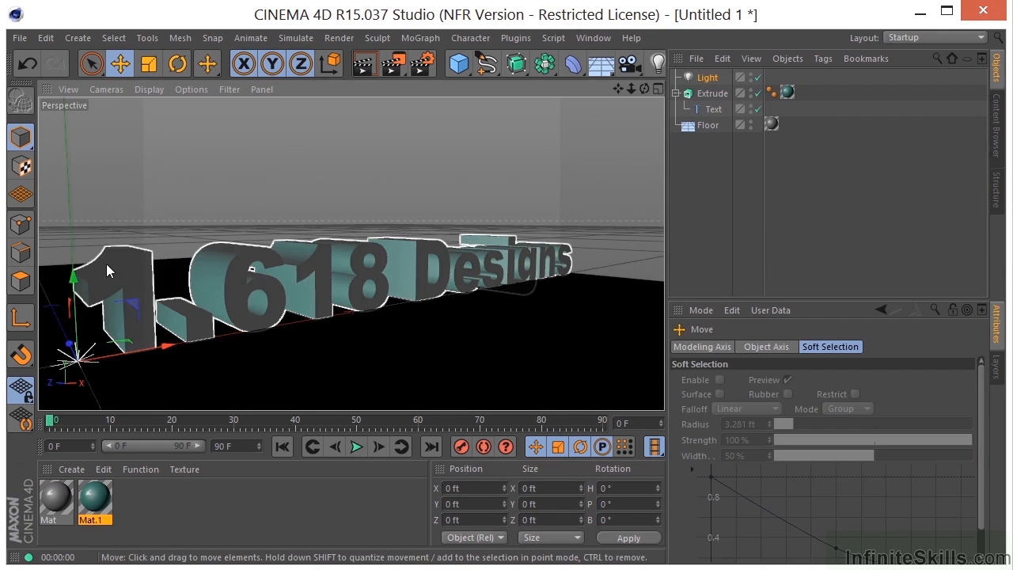
drag(73, 278, 97, 111)
middle_click(148, 141)
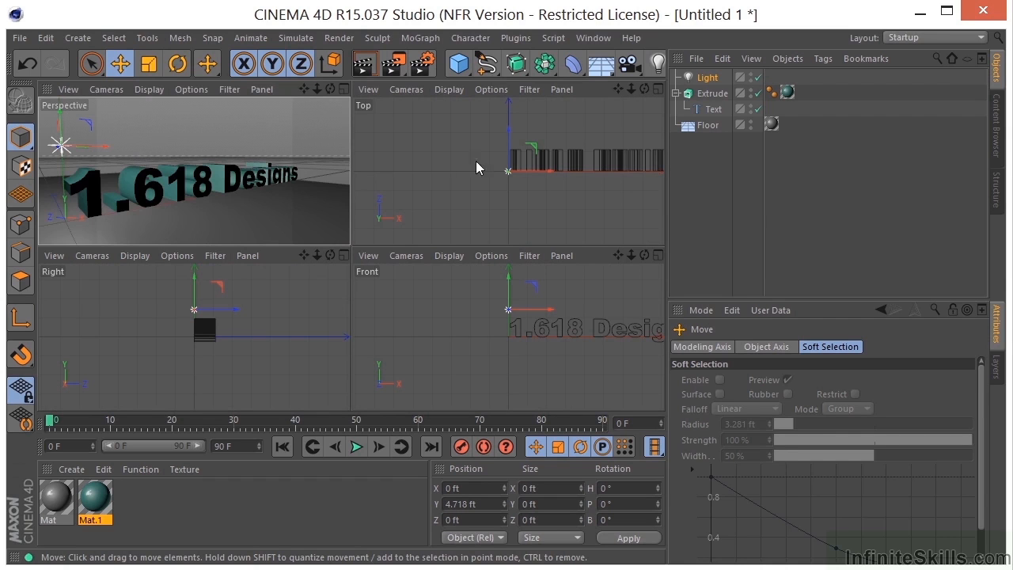
middle_click(571, 121)
scroll(498, 244, up, 3)
drag(464, 163, 543, 301)
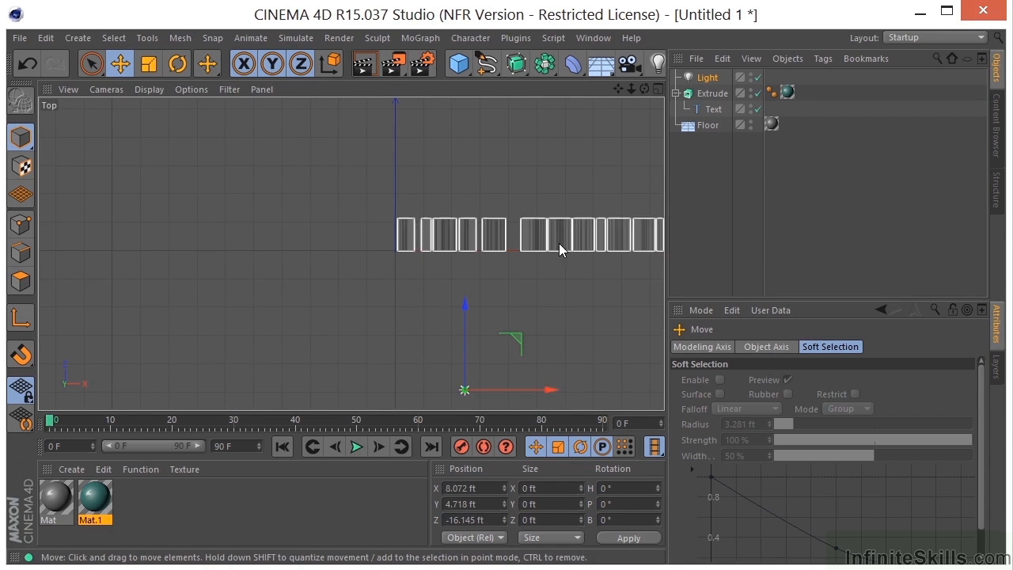
click(704, 77)
double_click(704, 78)
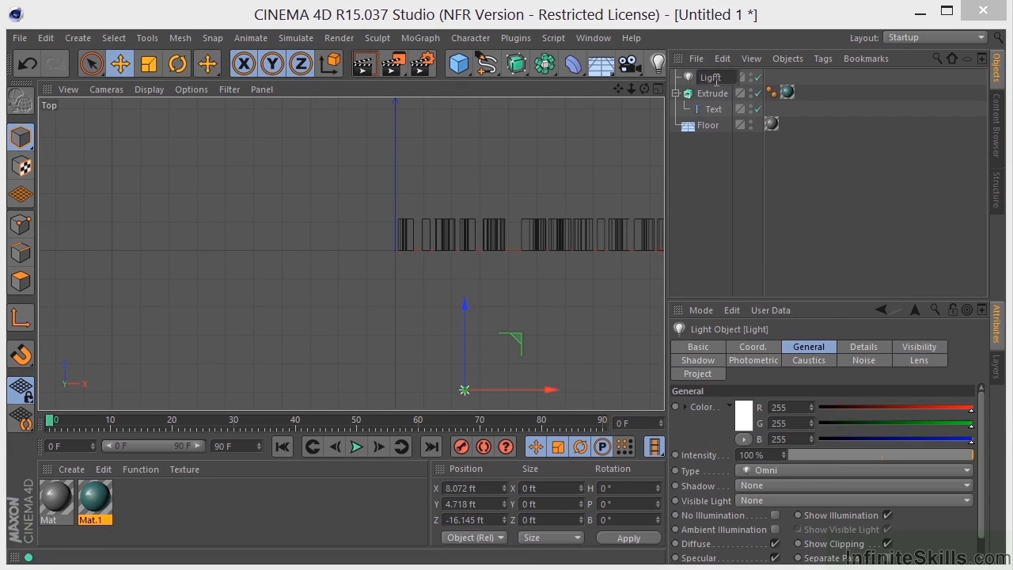
text(key)
key(Return)
Duplicate the key light as 'back' and move it behind the text.
drag(704, 76, 704, 73)
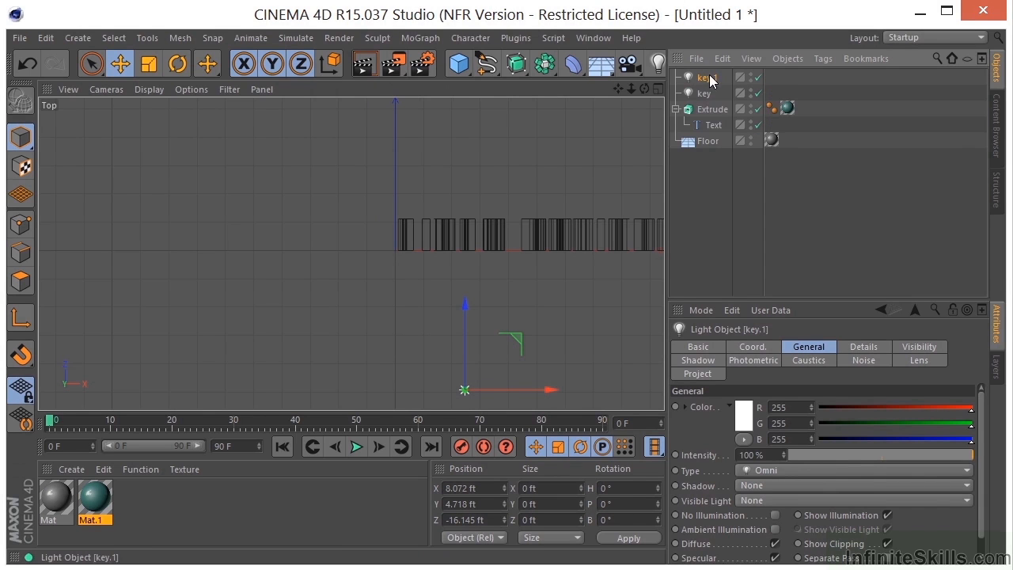
double_click(709, 78)
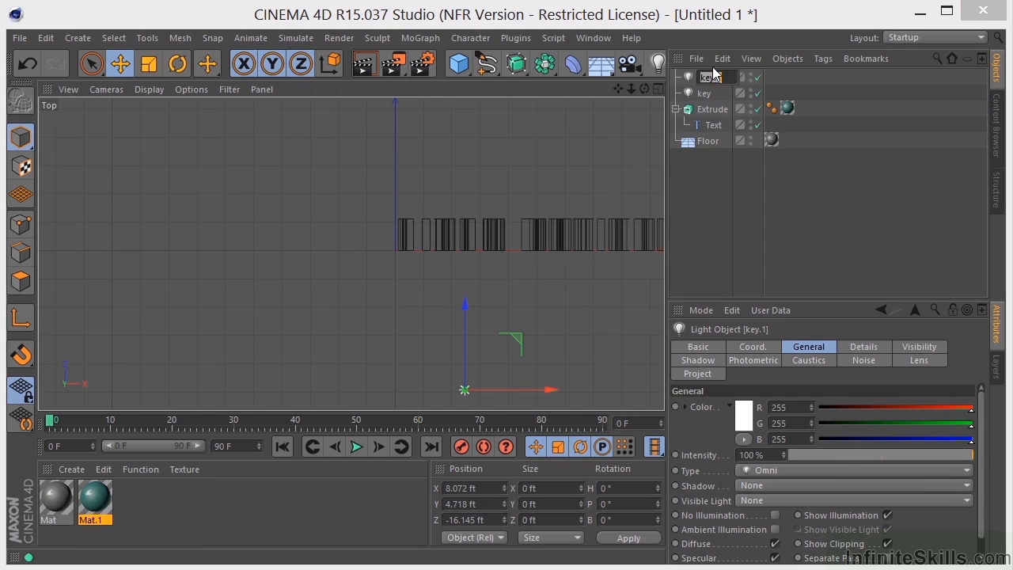
text(back)
key(Return)
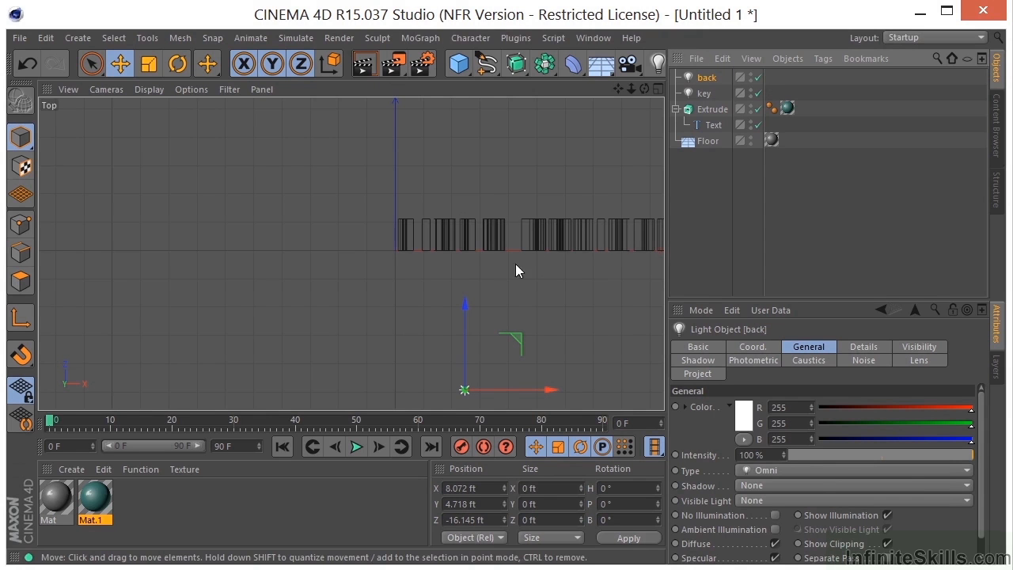
drag(435, 330, 500, 46)
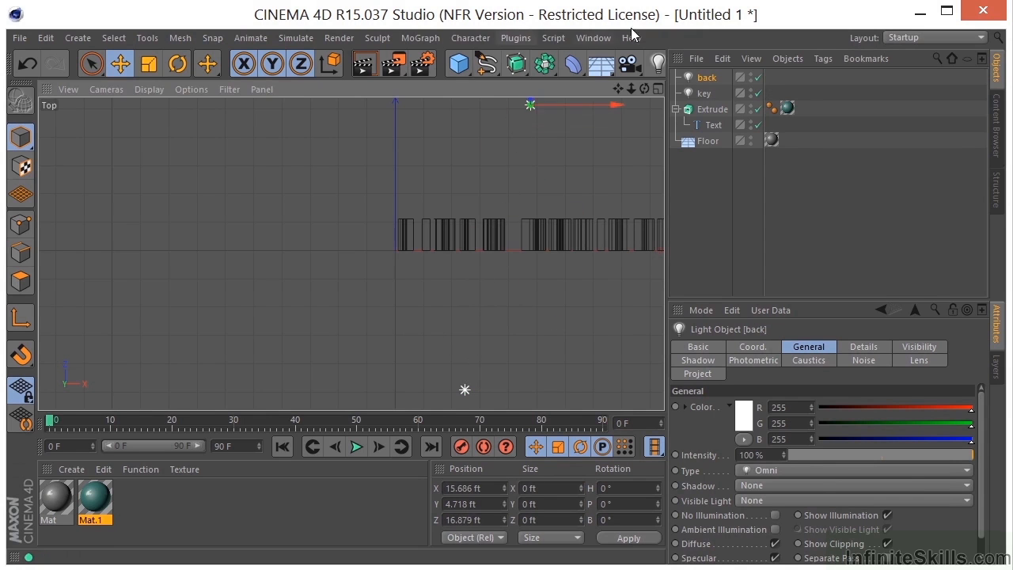
Duplicate the back light as 'side' and place it to the right of the text.
ctrl+drag(706, 79, 706, 76)
double_click(707, 78)
text(side)
key(Return)
drag(621, 87, 541, 115)
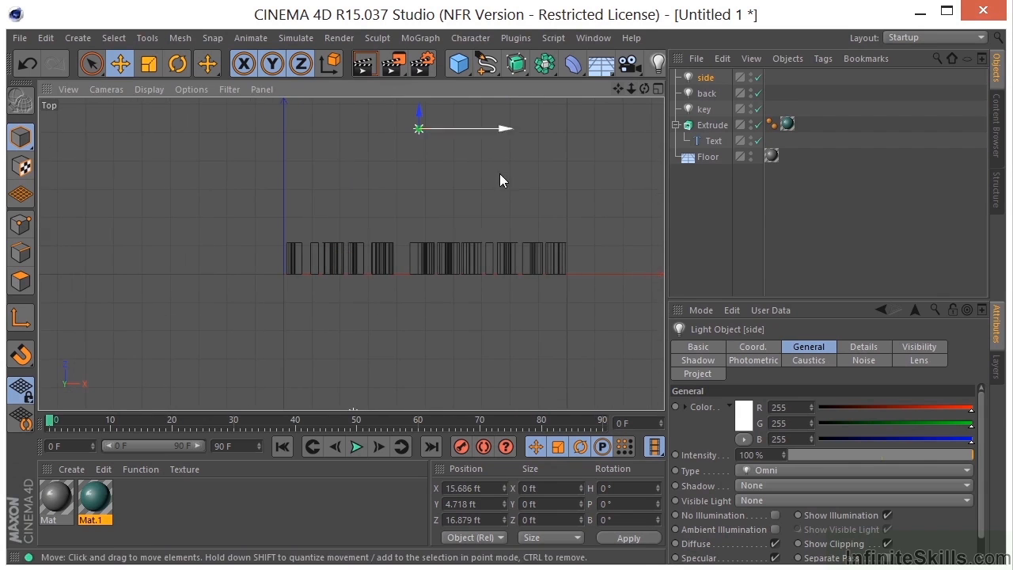
drag(499, 173, 651, 356)
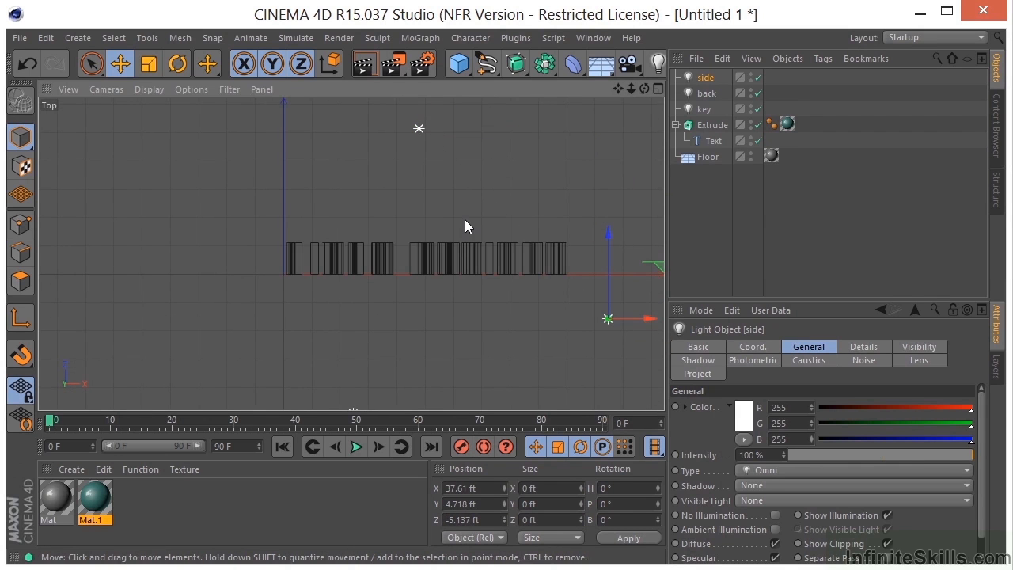
middle_click(465, 221)
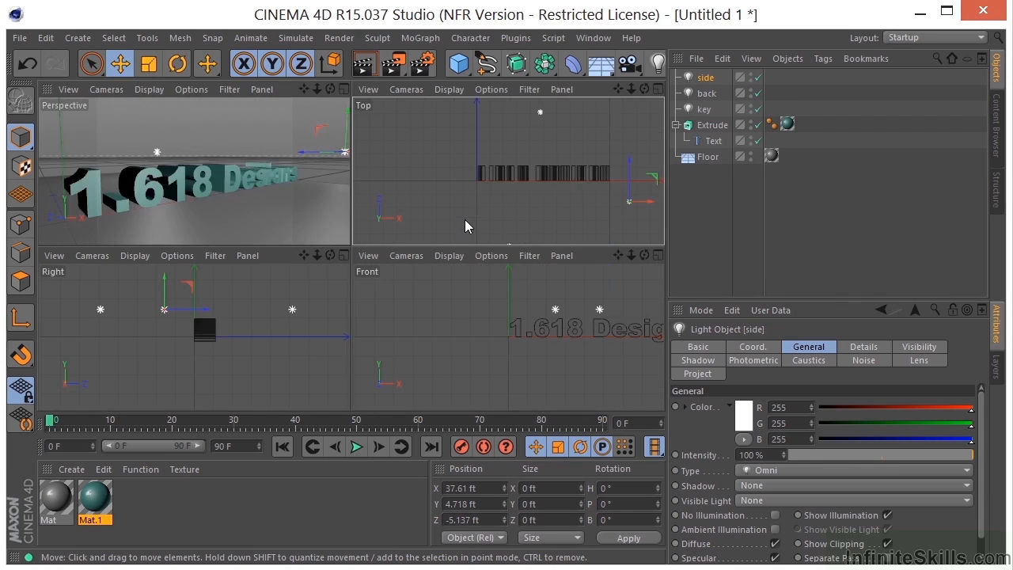
Set the intensity of the key, back and side lights to 73%.
middle_click(201, 181)
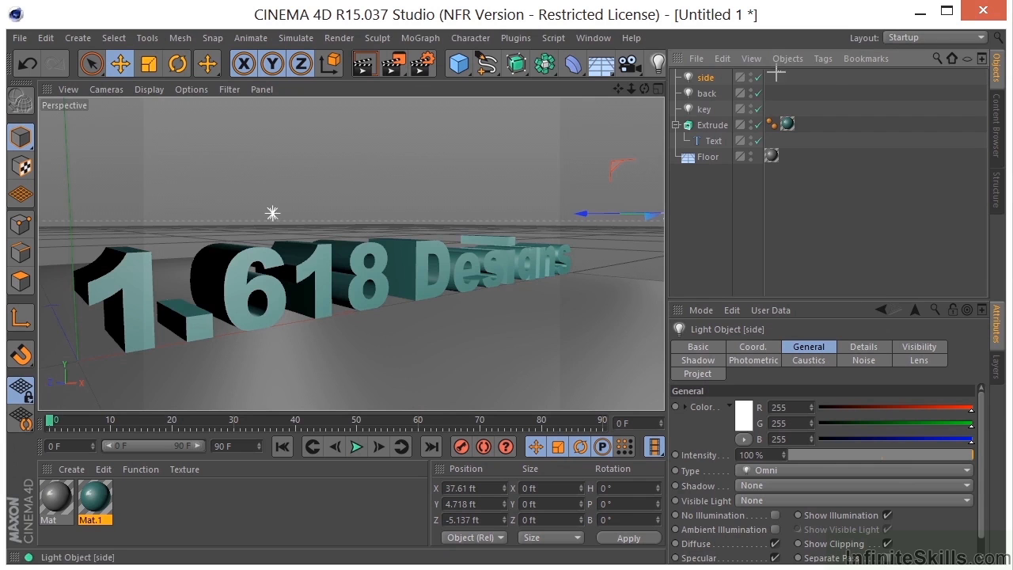
drag(780, 71, 678, 112)
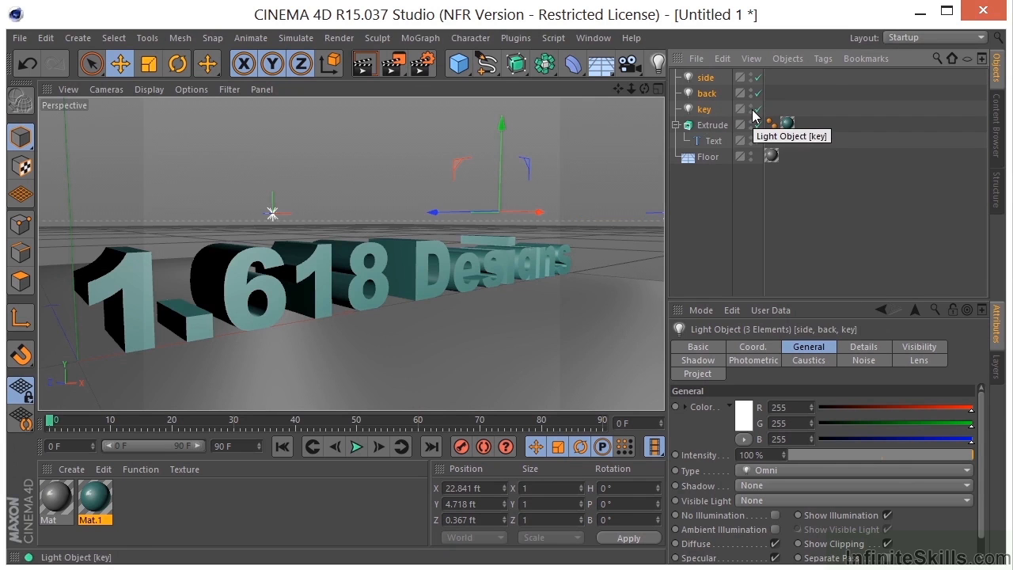
drag(953, 457, 923, 451)
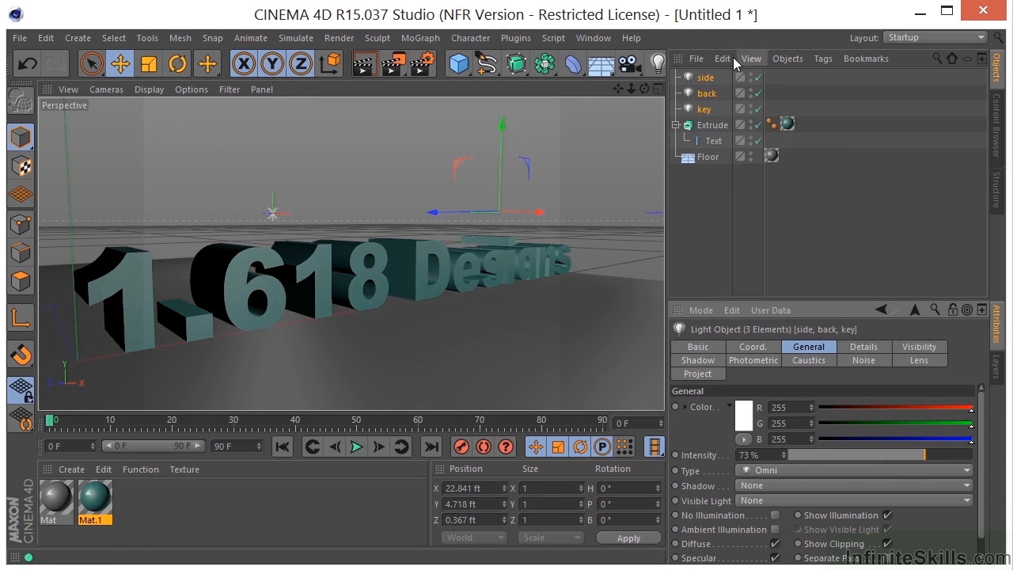
Give the key light Shadow Maps (Soft) and render a preview of the lit scene.
click(704, 109)
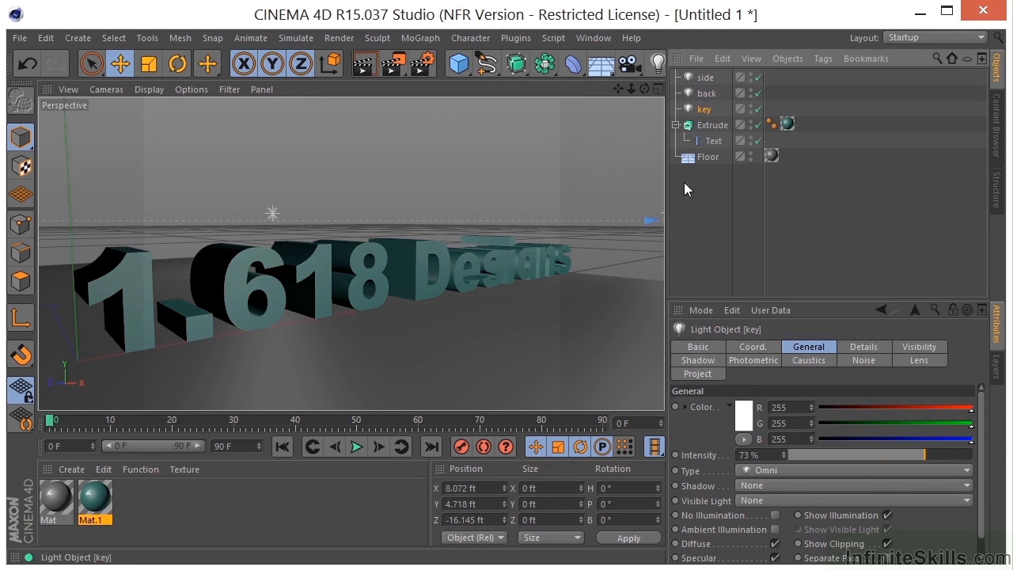
click(767, 482)
click(765, 518)
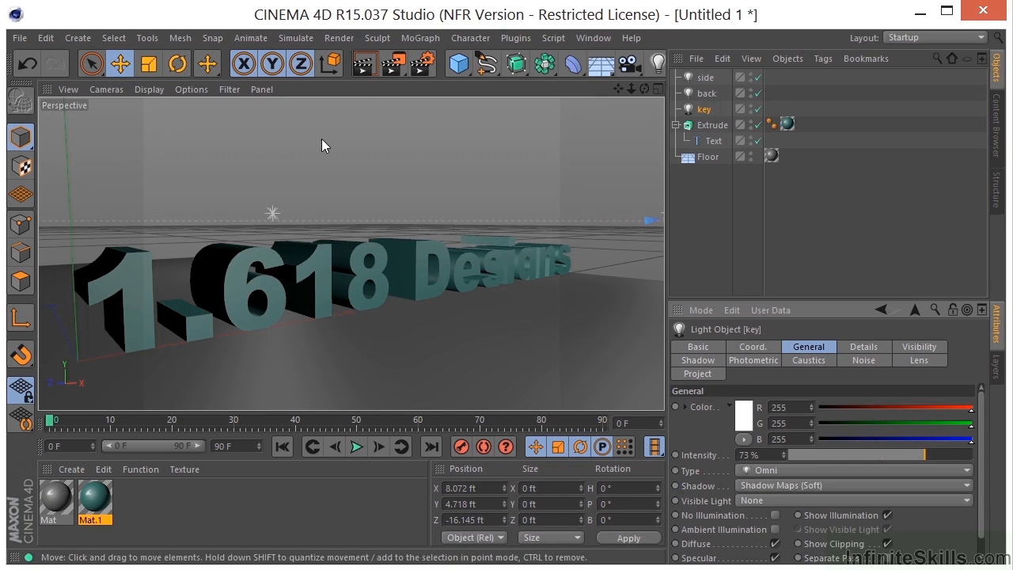
click(366, 65)
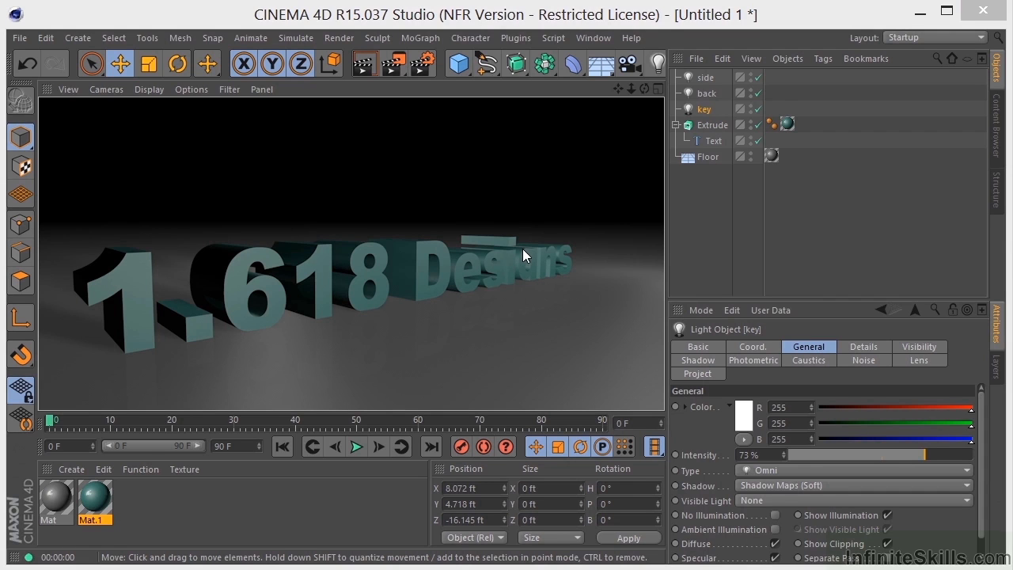
Add a camera, view through it, and set the render output to 1280 x 720.
click(625, 70)
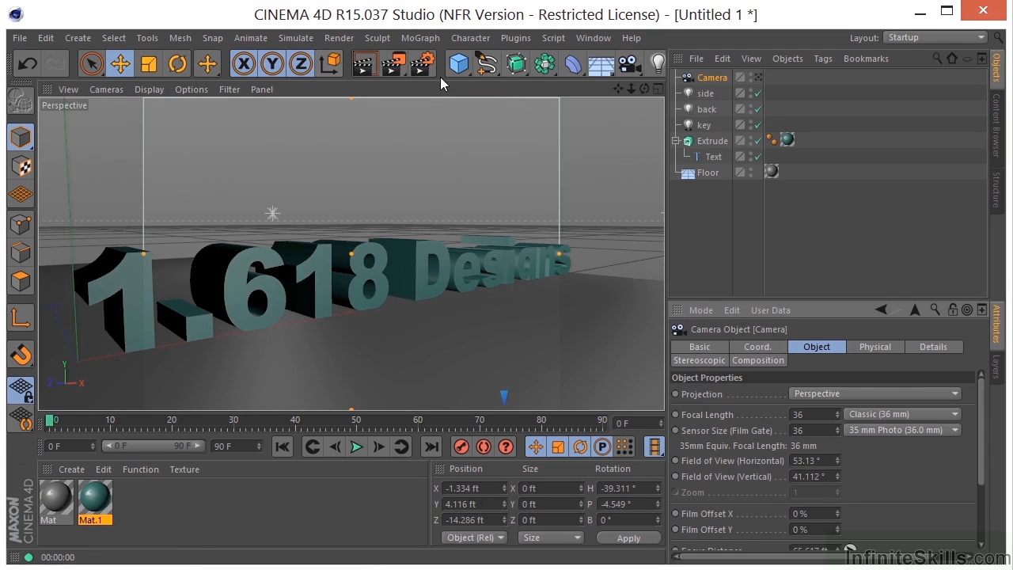
click(759, 77)
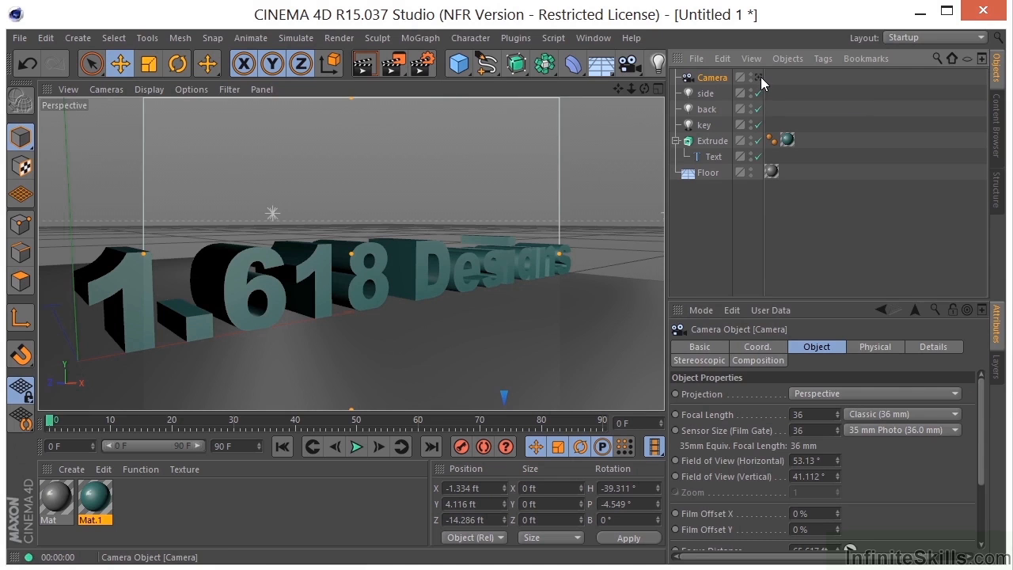
click(419, 67)
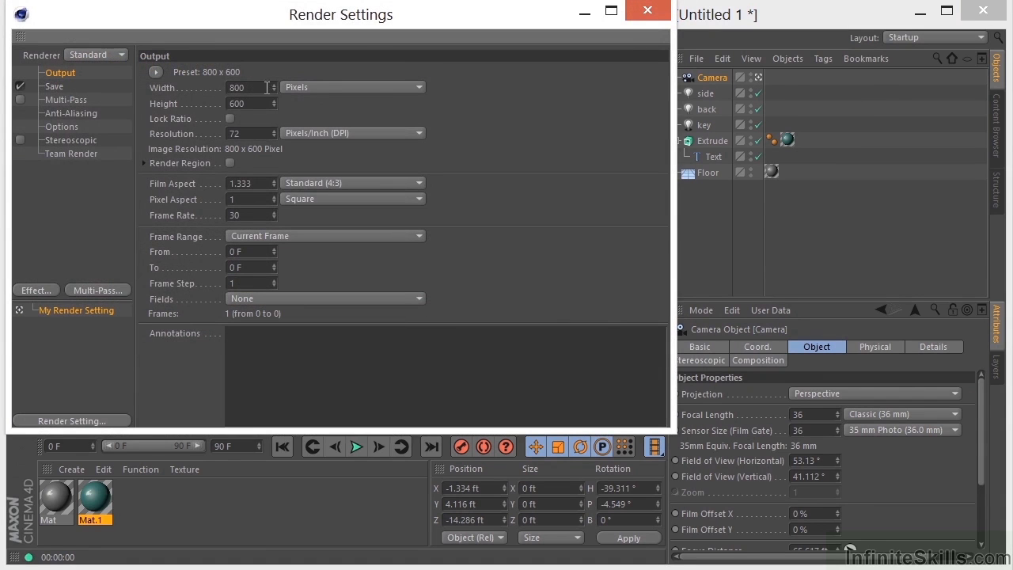
click(238, 87)
text(1280)
key(Tab)
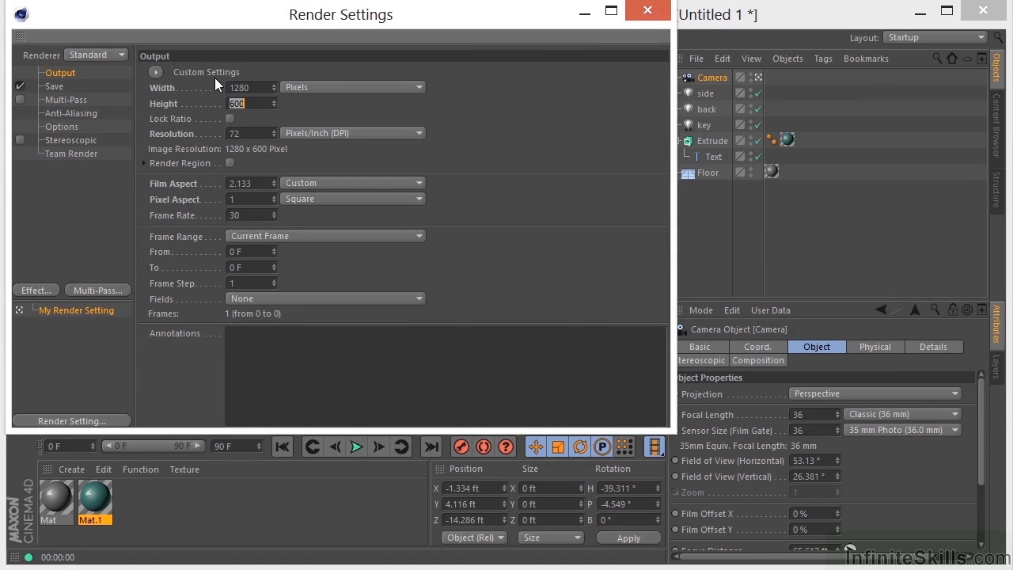
text(720)
key(Tab)
Reframe the camera view so the 1.618 Designs text is centred.
click(654, 15)
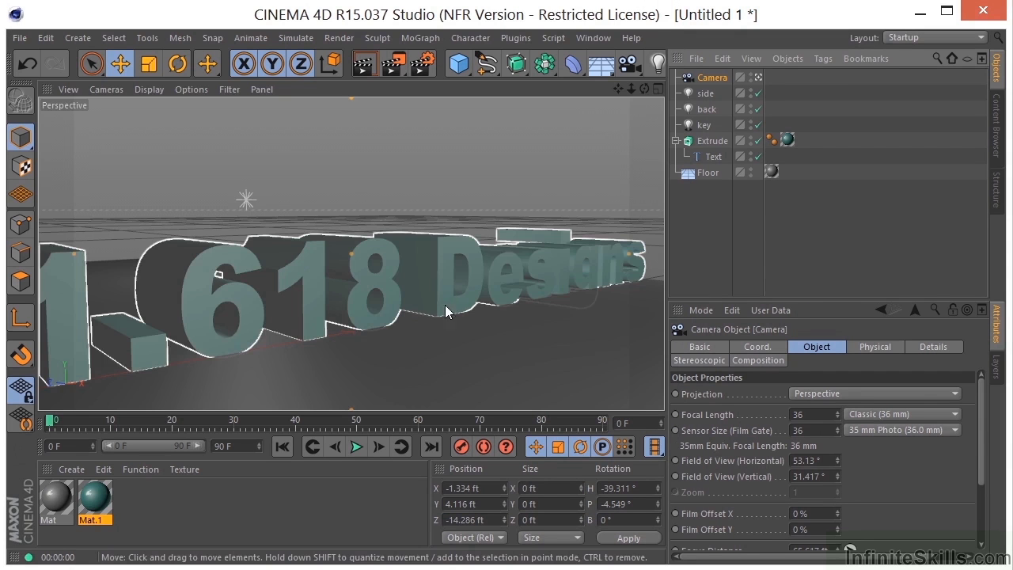
alt+drag(433, 280, 459, 261)
drag(631, 88, 625, 117)
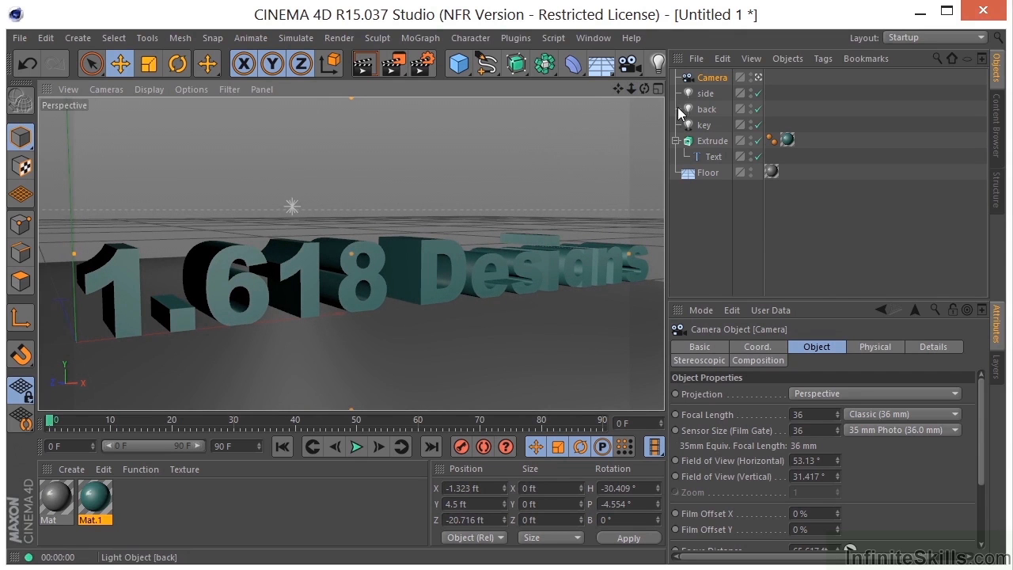
Duplicate the camera and name the two cameras Camera end and Camera begin.
ctrl+drag(710, 83, 717, 73)
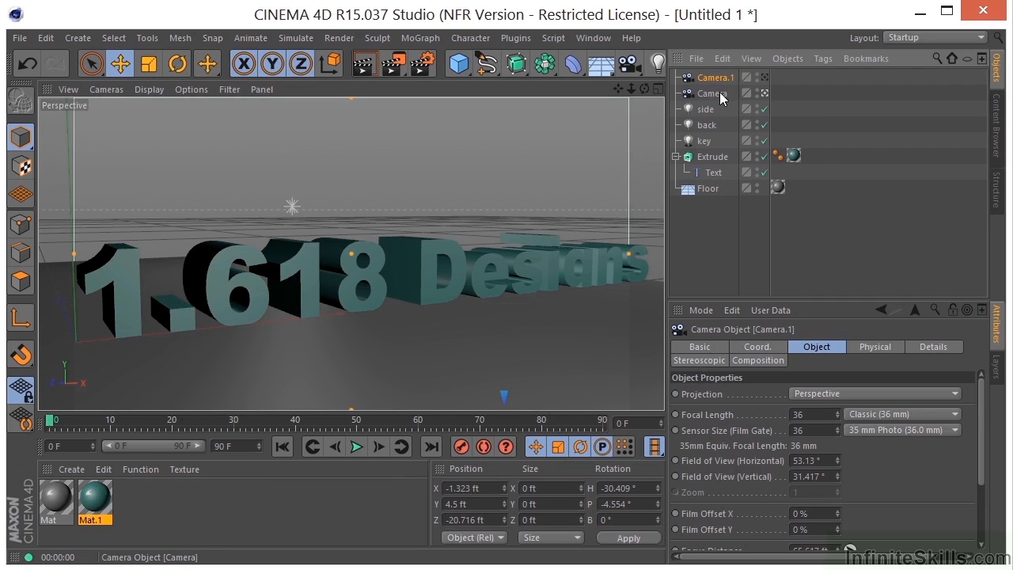
double_click(732, 94)
text(end)
key(Return)
double_click(742, 78)
key(BackSpace)
key(BackSpace)
text(begin)
key(Return)
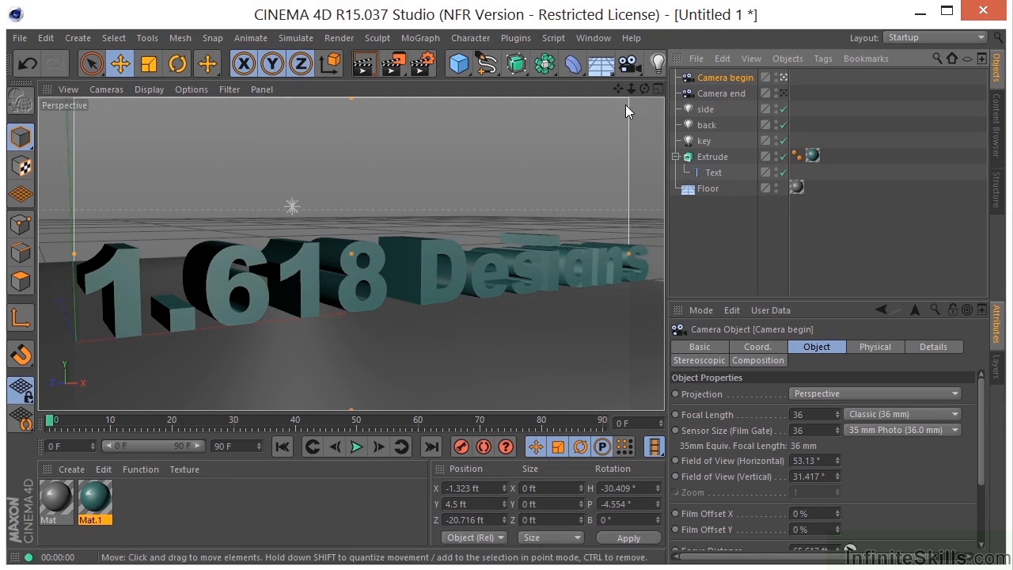
Pull Camera begin back and raise it to look down on the text.
drag(632, 89, 609, 157)
alt+drag(452, 254, 475, 313)
drag(632, 87, 602, 93)
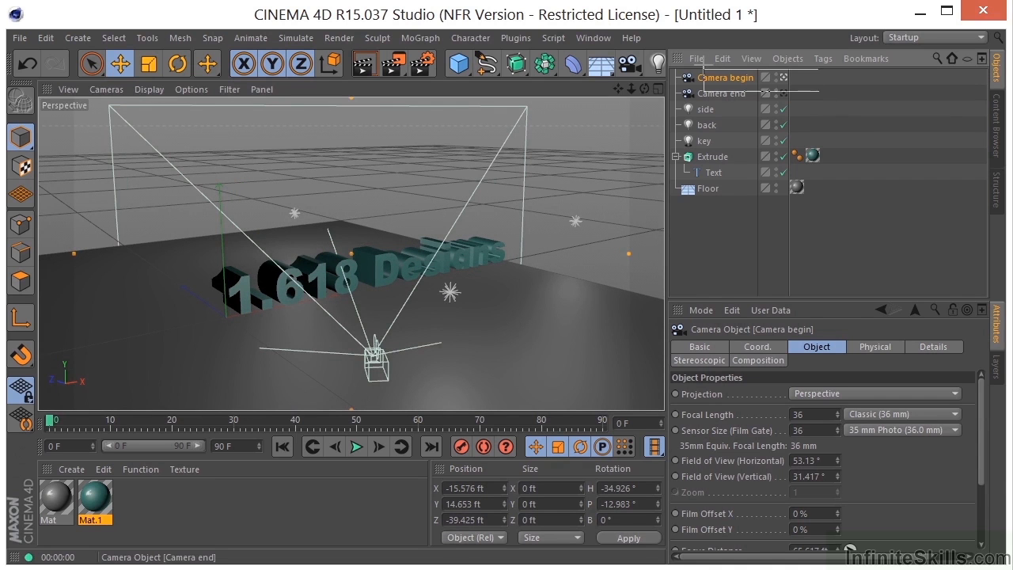
Create a Camera Morph between Camera begin and Camera end.
ctrl+click(716, 94)
click(76, 38)
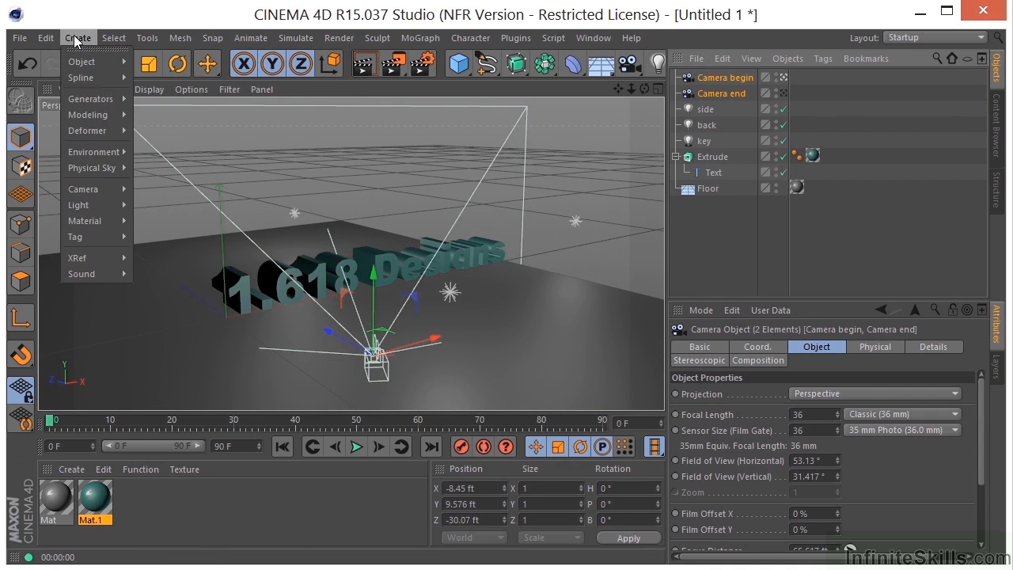
mouse_move(98, 190)
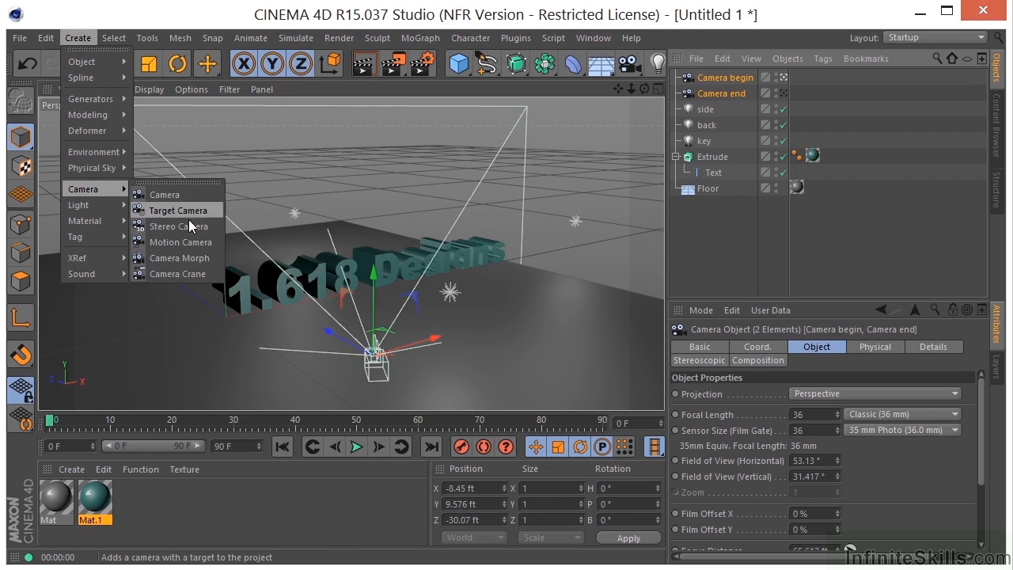
click(190, 260)
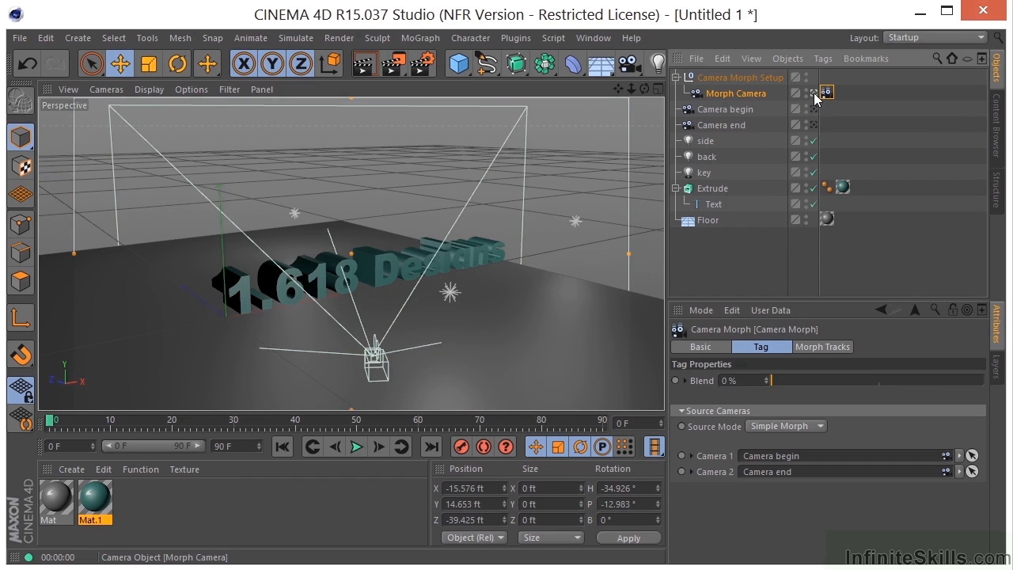
Keyframe the morph's Blend at 0% on frame 0 and 100% on frame 50.
drag(772, 381, 727, 398)
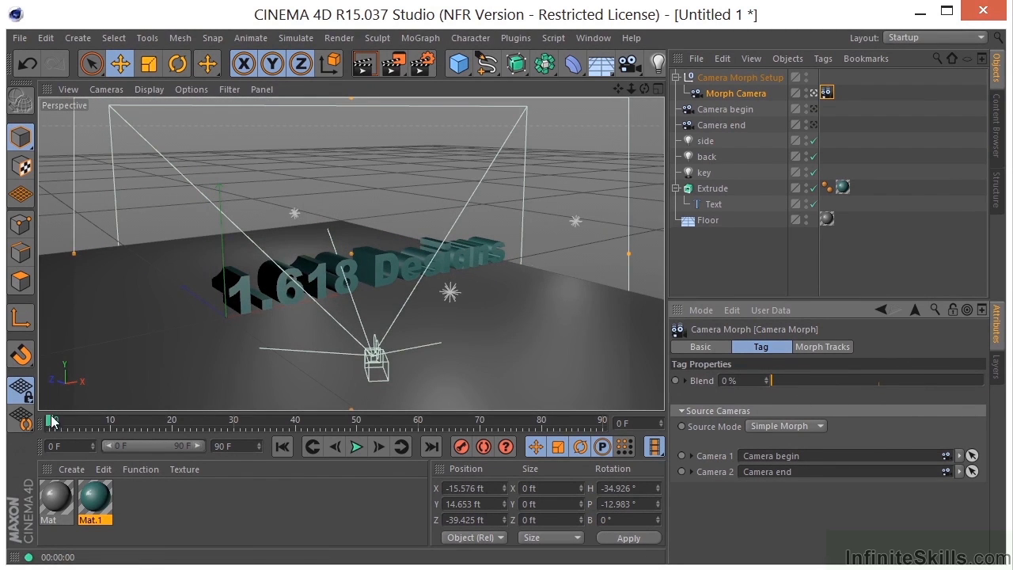
click(675, 380)
drag(50, 419, 356, 421)
drag(776, 383, 993, 390)
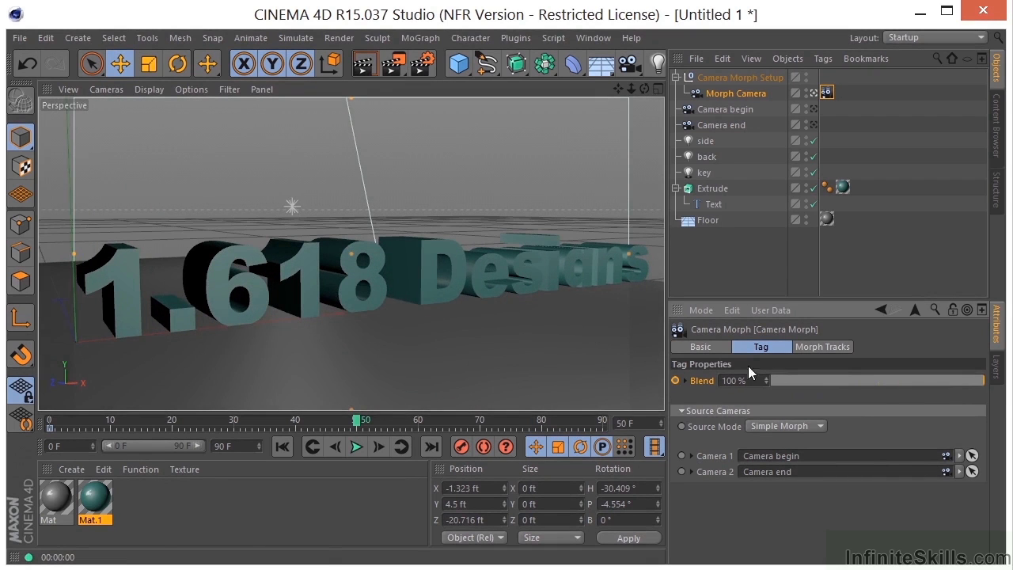
click(675, 381)
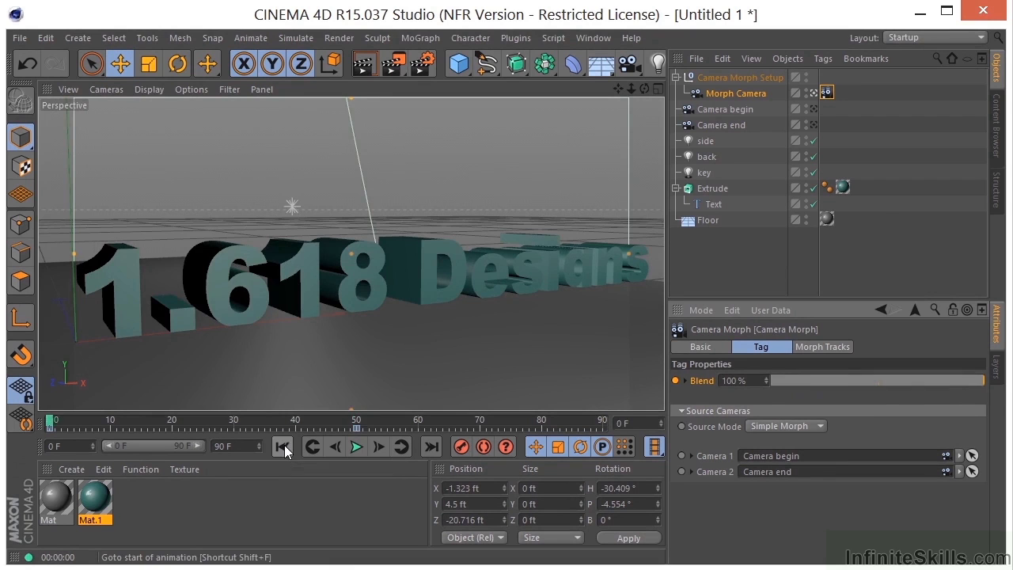
Play and scrub the camera morph animation from frame 0 to check it.
click(284, 445)
click(357, 447)
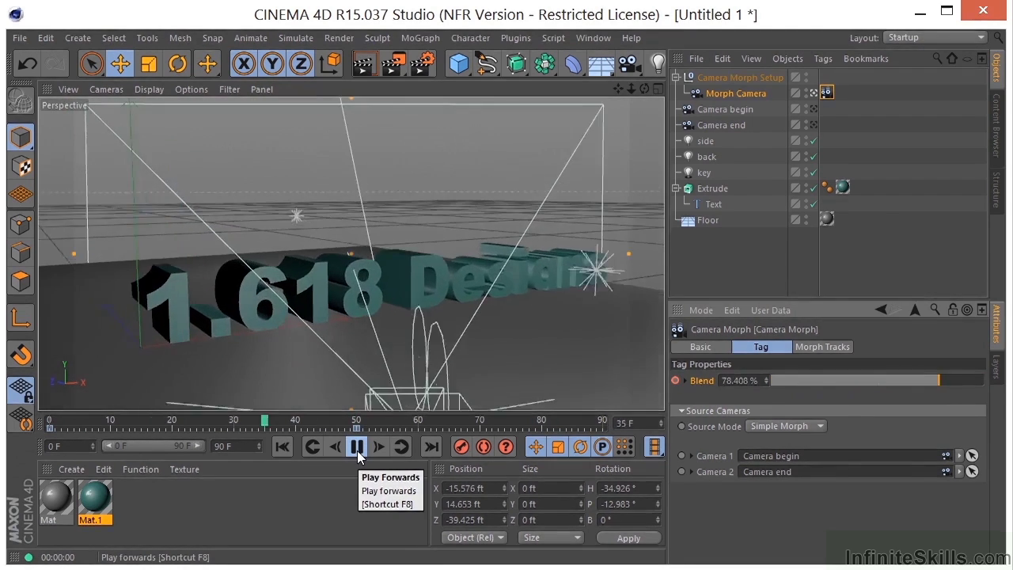
click(357, 447)
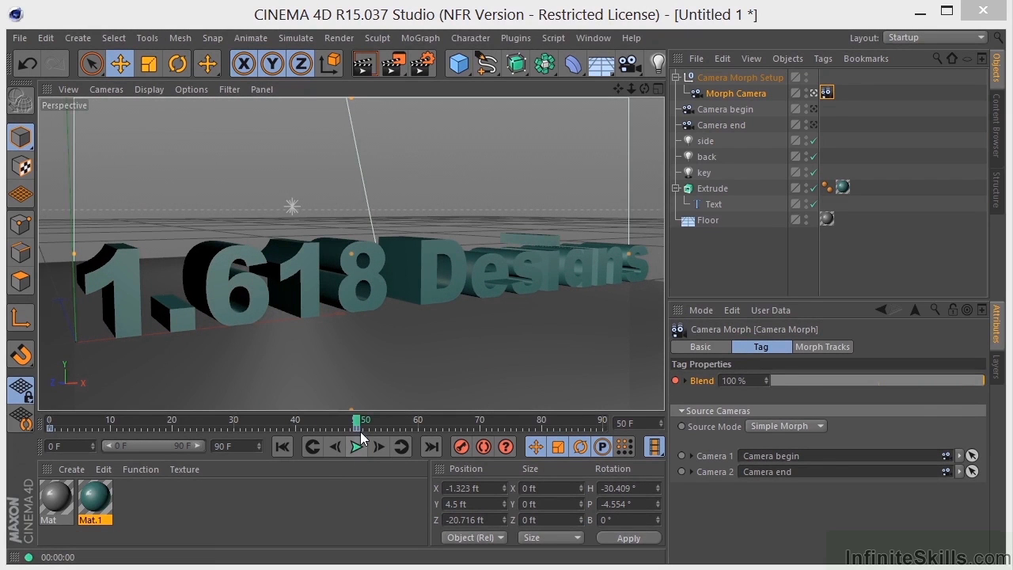
drag(357, 426, 419, 430)
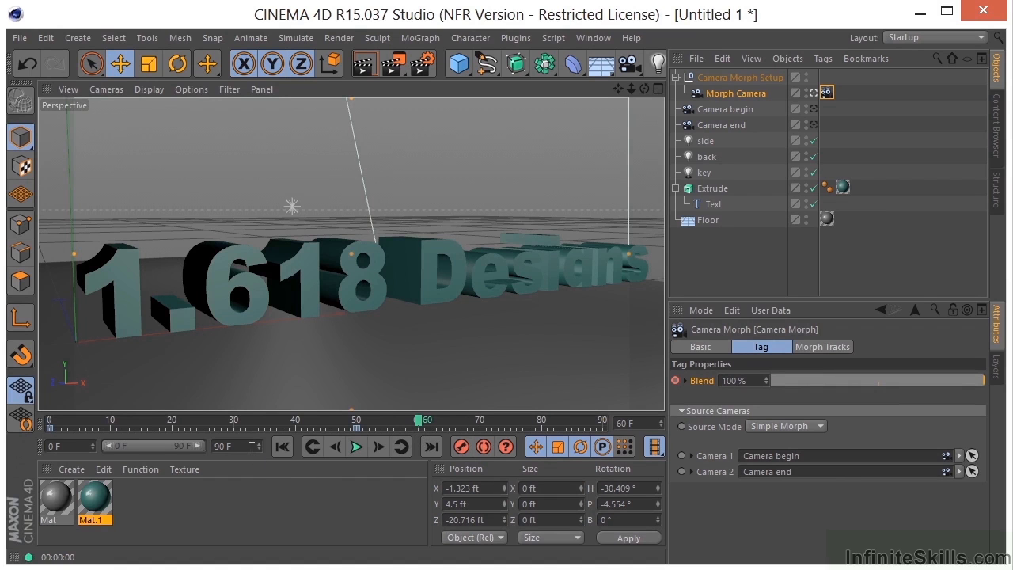
Change the animation end frame from 90 to 60 and replay from the start.
drag(252, 446, 204, 447)
text(60)
key(Return)
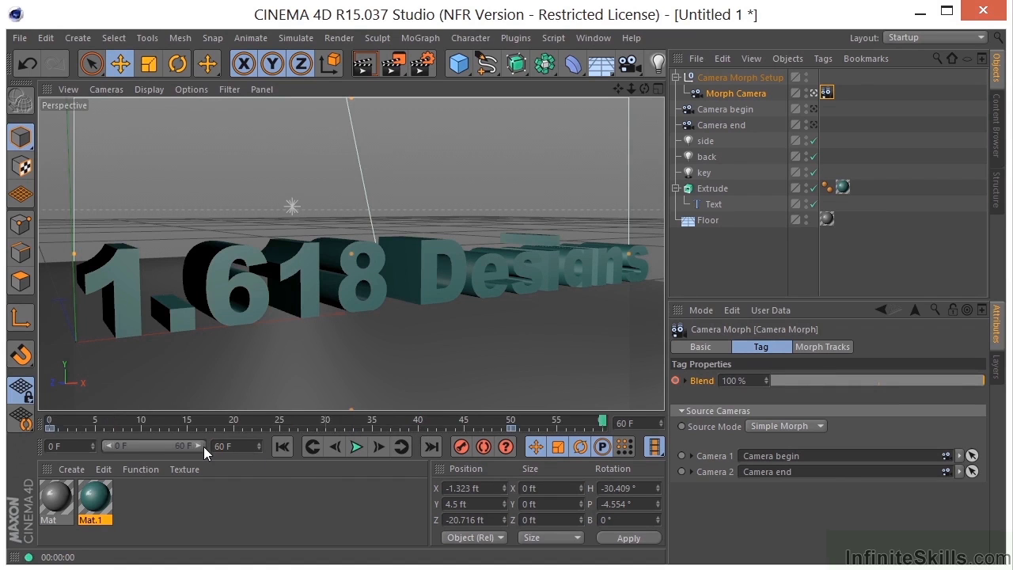
click(280, 451)
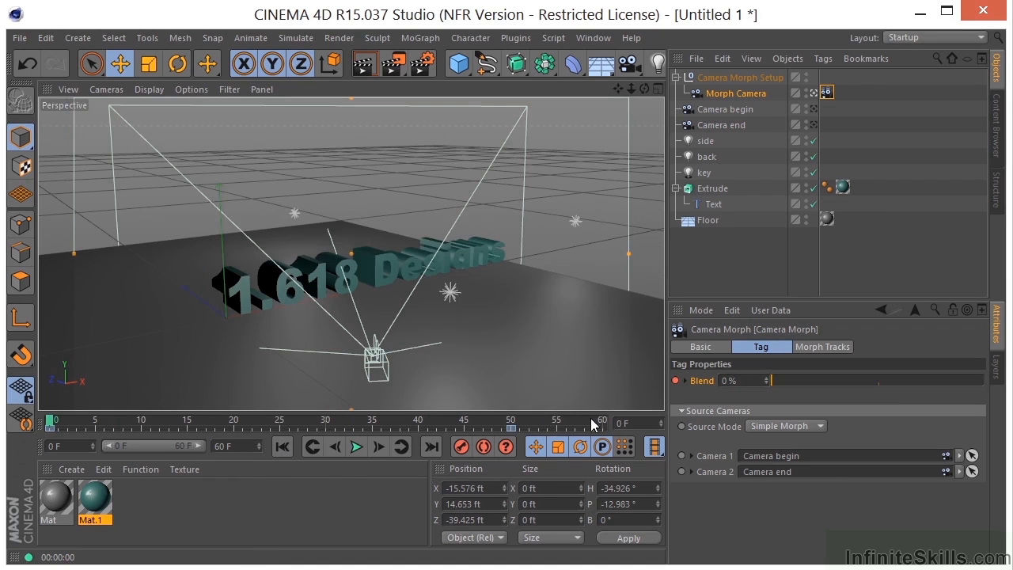
click(356, 447)
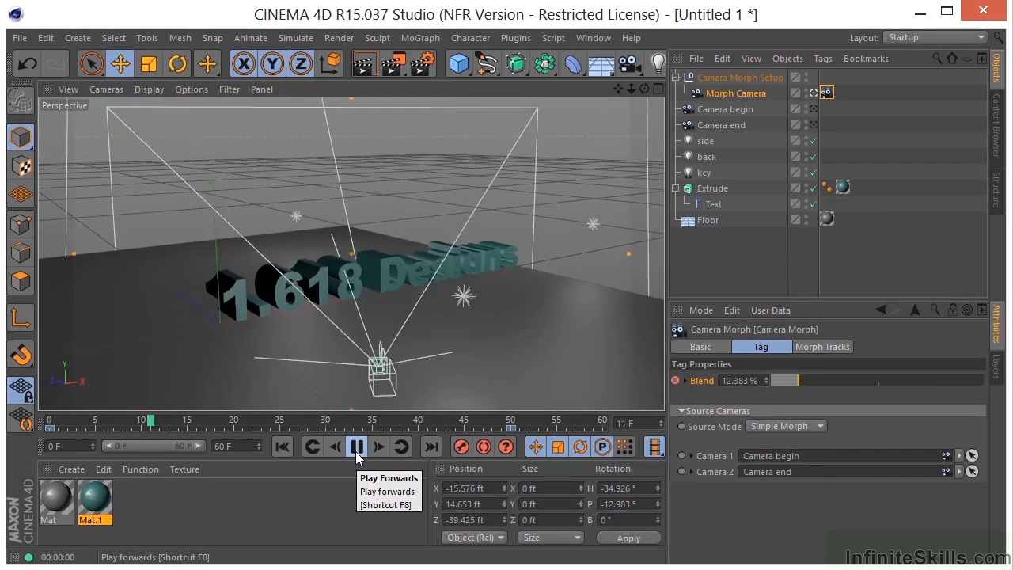
Stop playback and set the render Frame Range to All Frames (0 to 60 F).
click(356, 448)
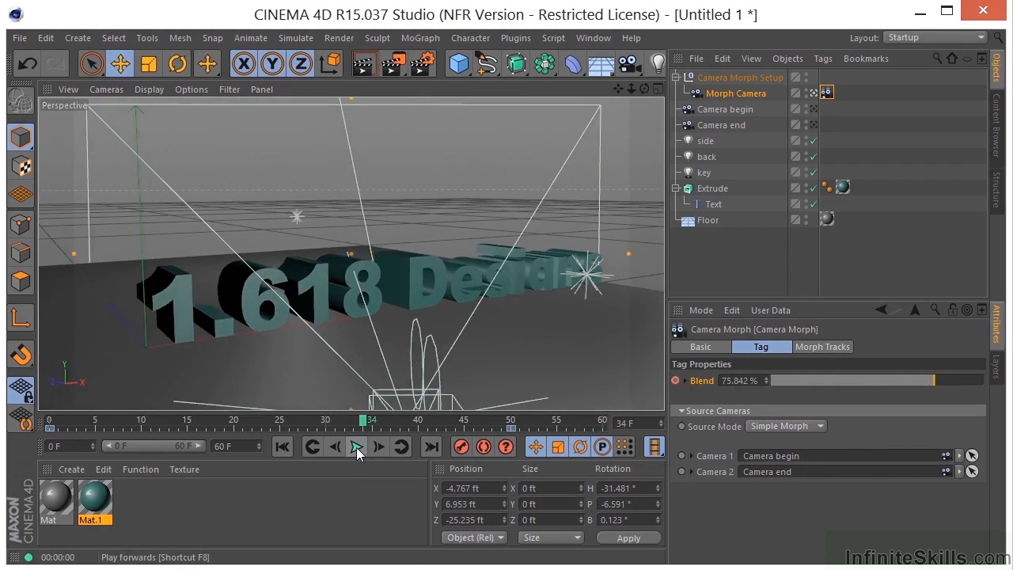
click(421, 65)
drag(256, 14, 388, 55)
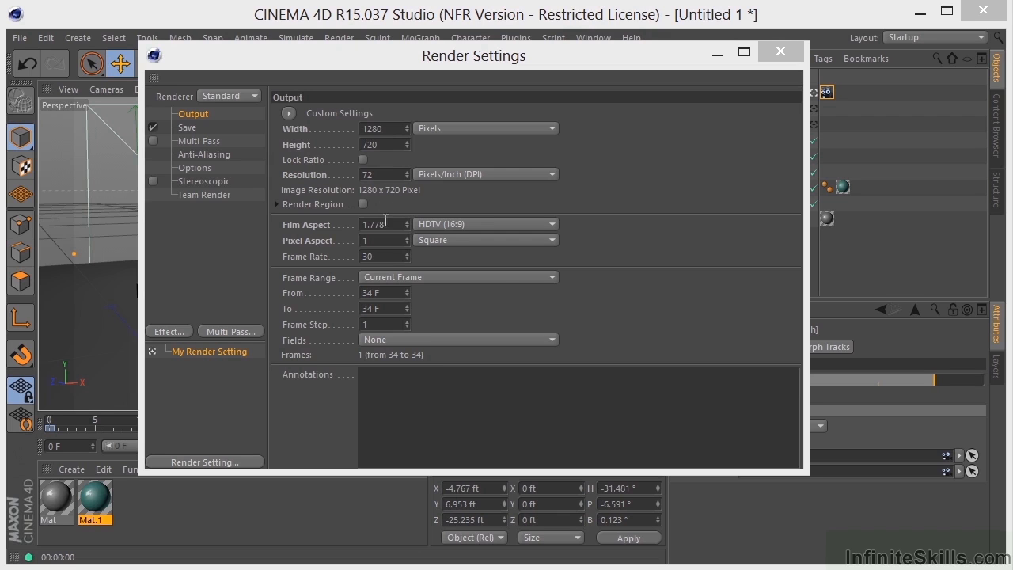
click(384, 277)
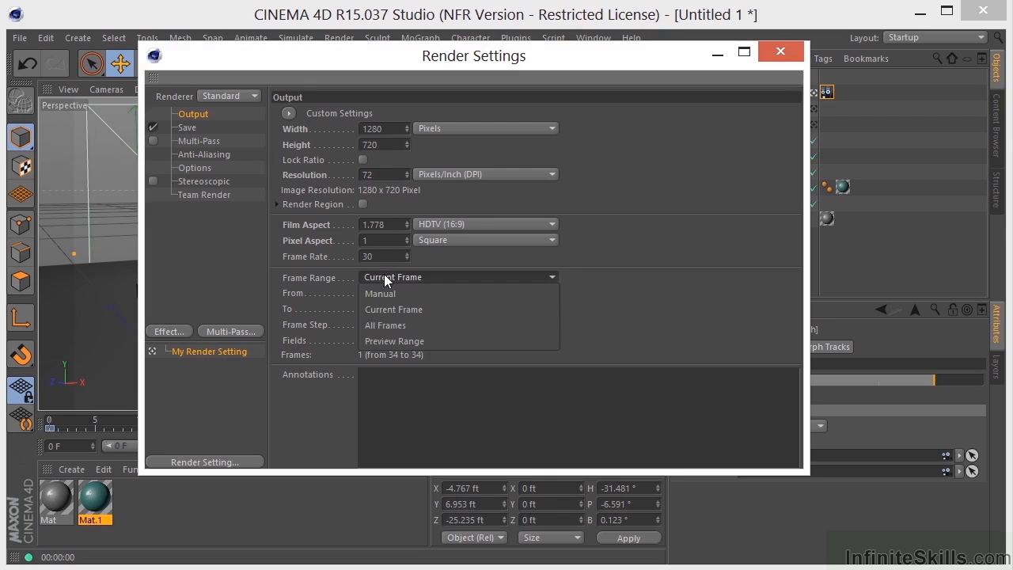
click(392, 321)
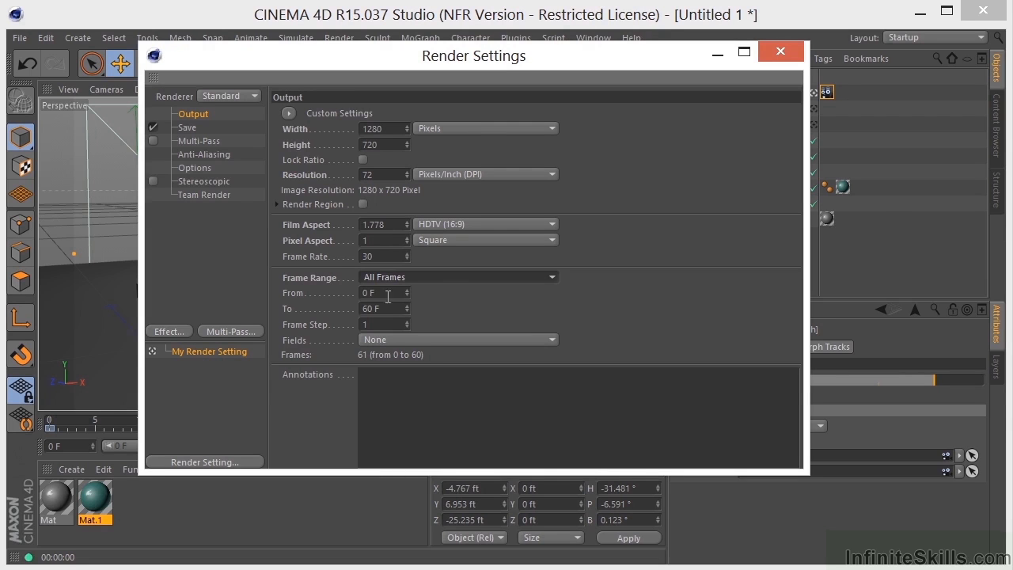
On the Save page, browse the output path to Desktop\Infinite Skills.
click(190, 128)
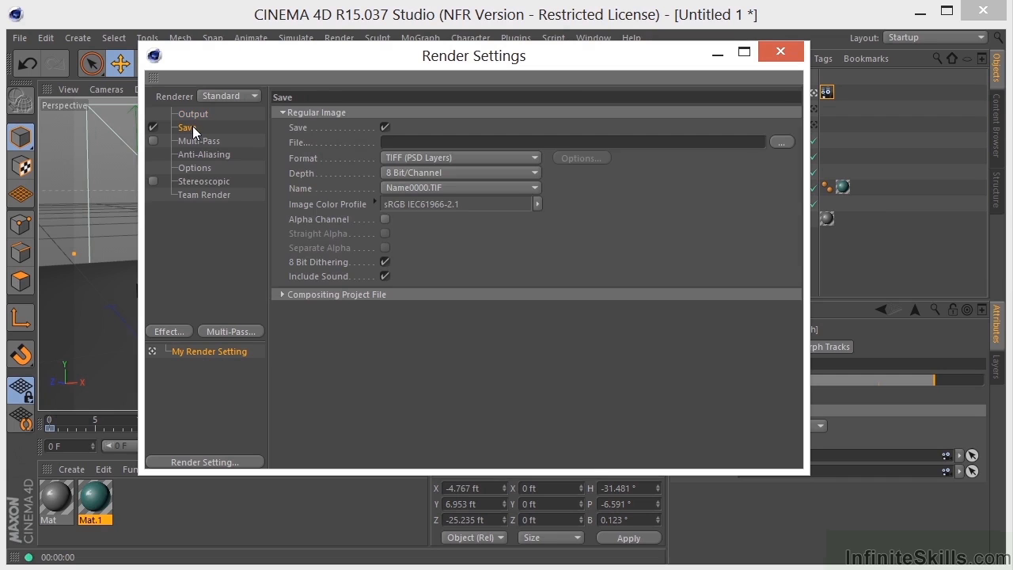
click(784, 146)
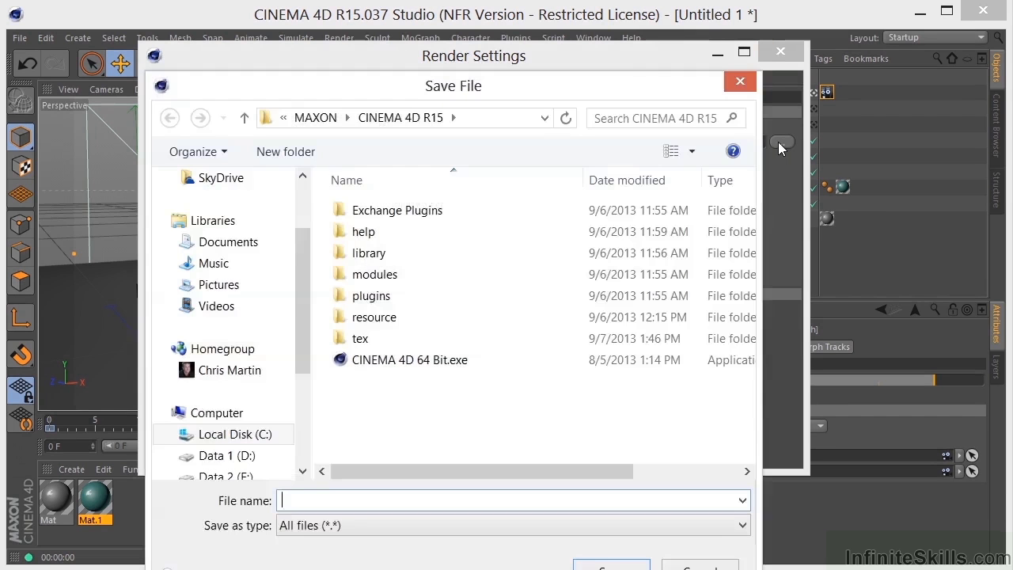
scroll(229, 229, up, 2)
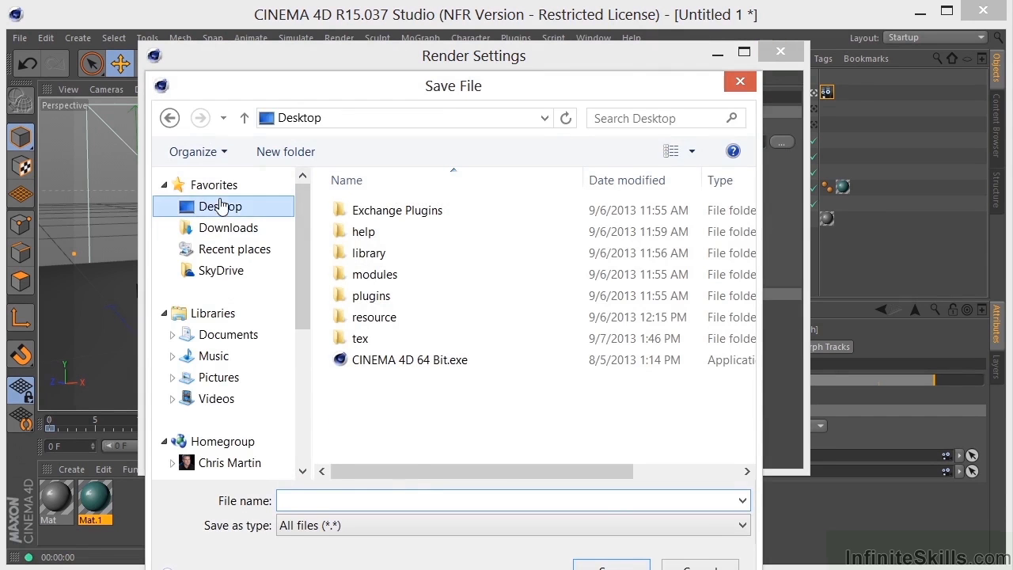
click(225, 206)
scroll(432, 411, down, 10)
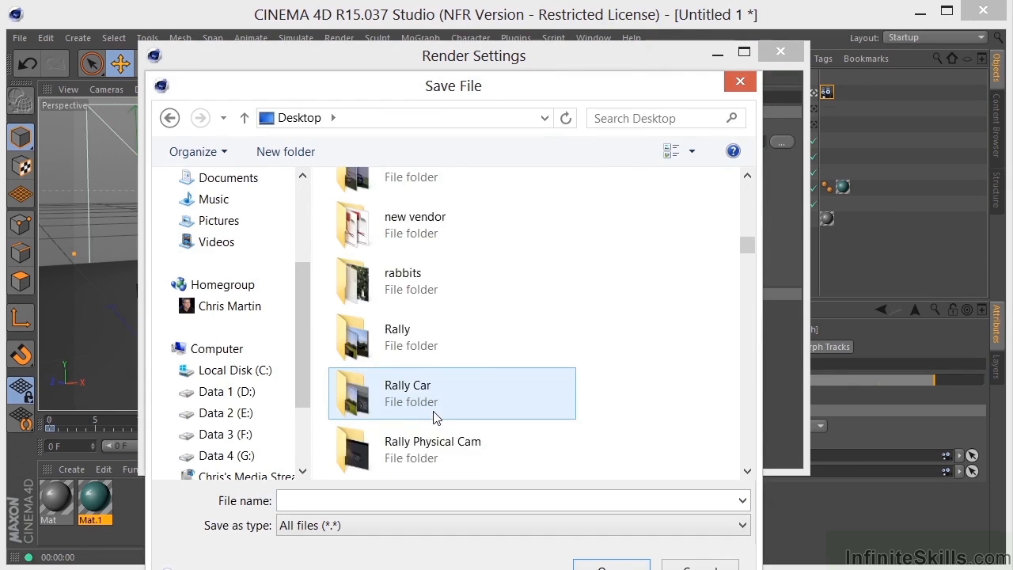
scroll(434, 413, up, 3)
double_click(444, 193)
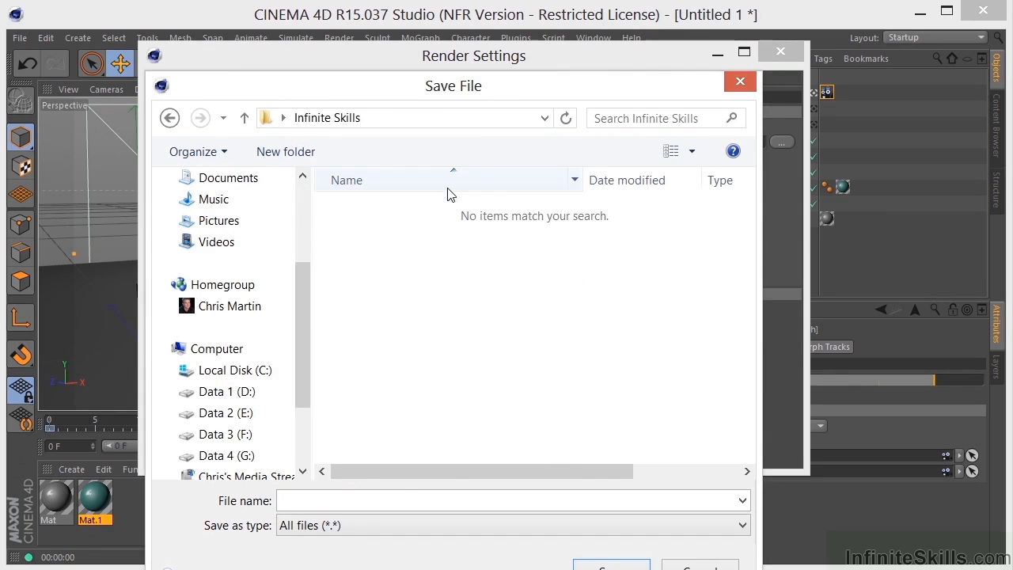
Create a 'render' folder in Infinite Skills and name the output file 1618.
right_click(400, 334)
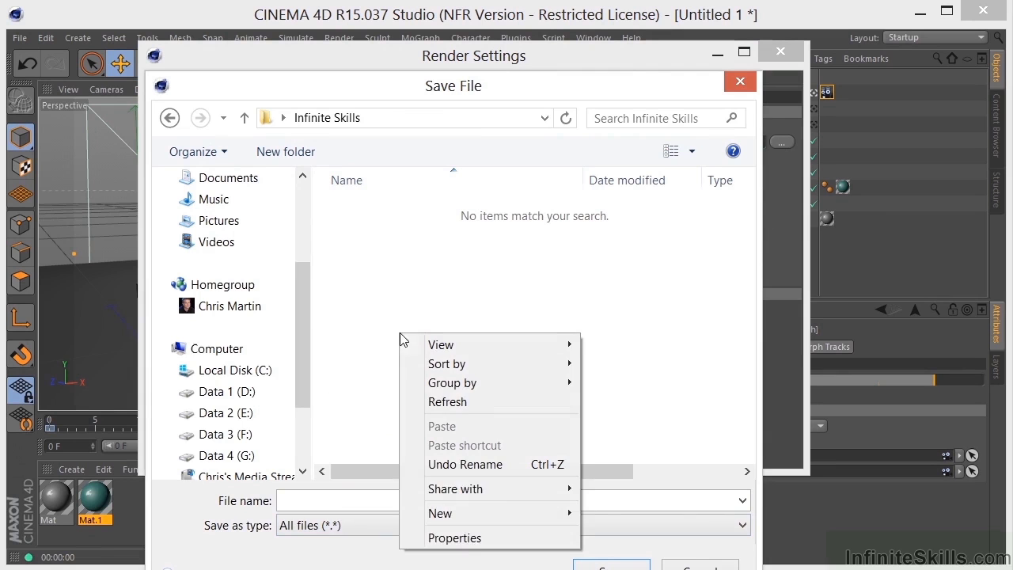
mouse_move(480, 514)
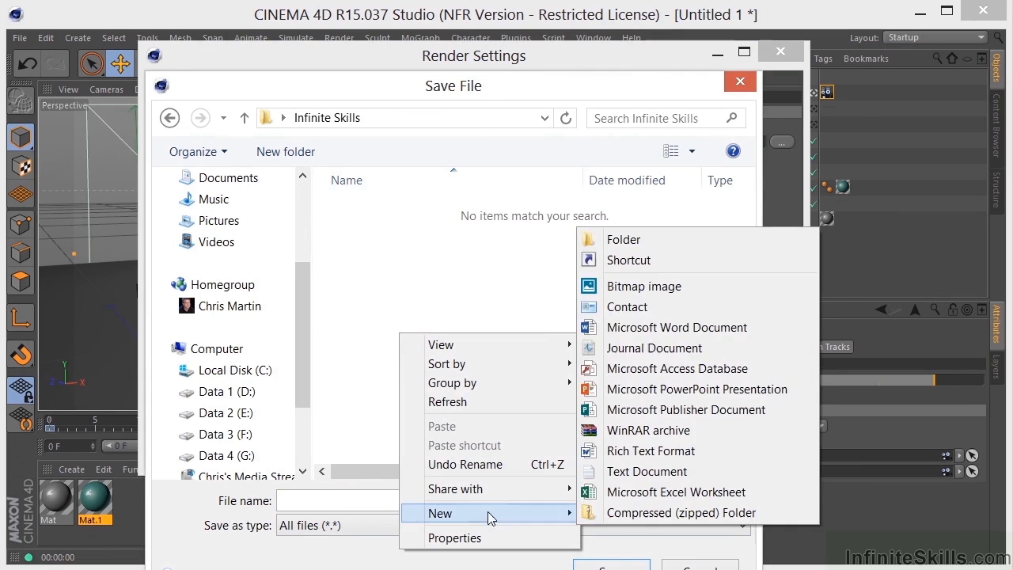
click(629, 240)
text(render)
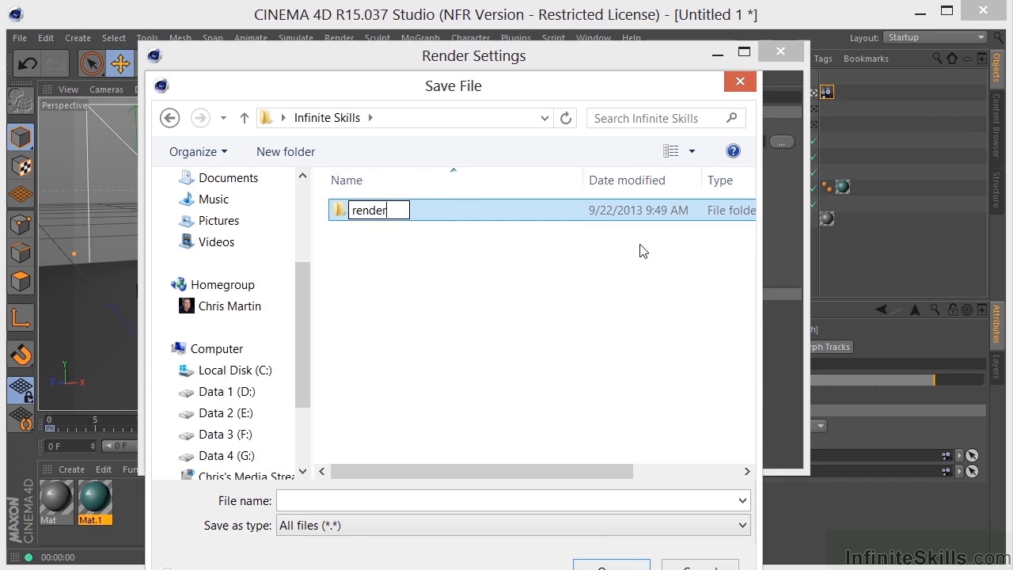
key(Return)
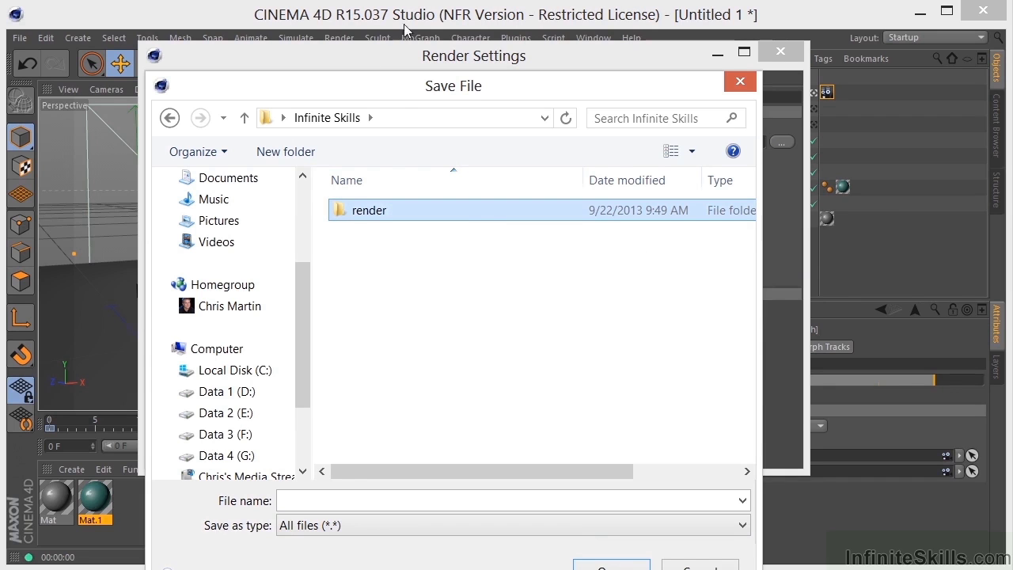
double_click(357, 210)
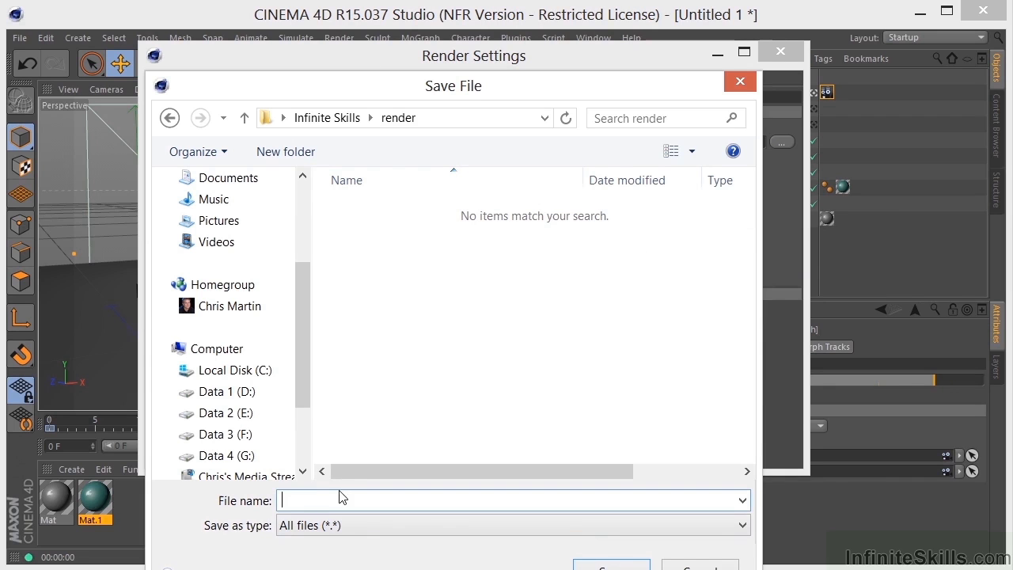
text(1618)
key(Return)
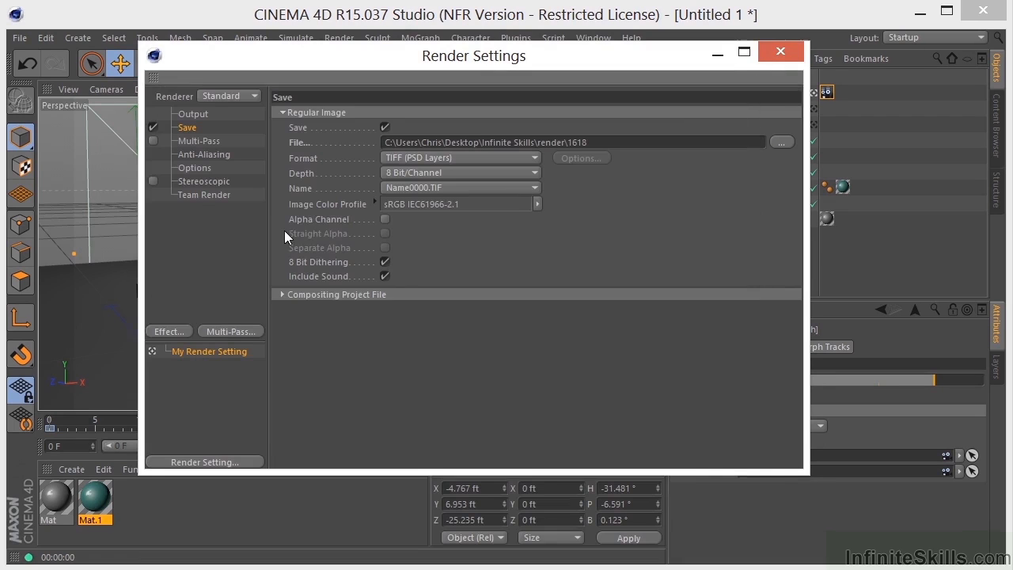
Set the Save format to PNG and Anti-Aliasing to Best, then close Render Settings.
click(441, 157)
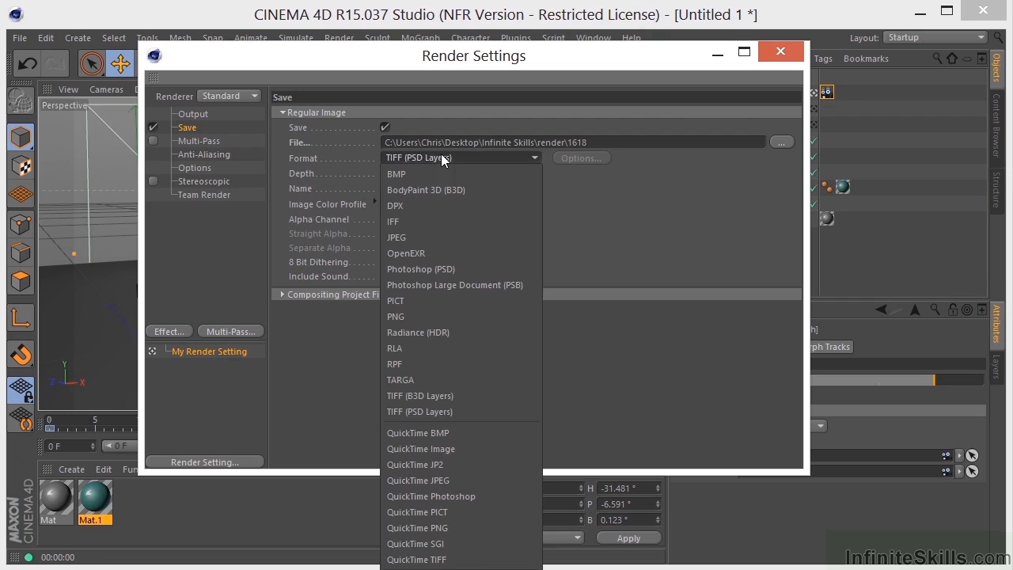
click(416, 316)
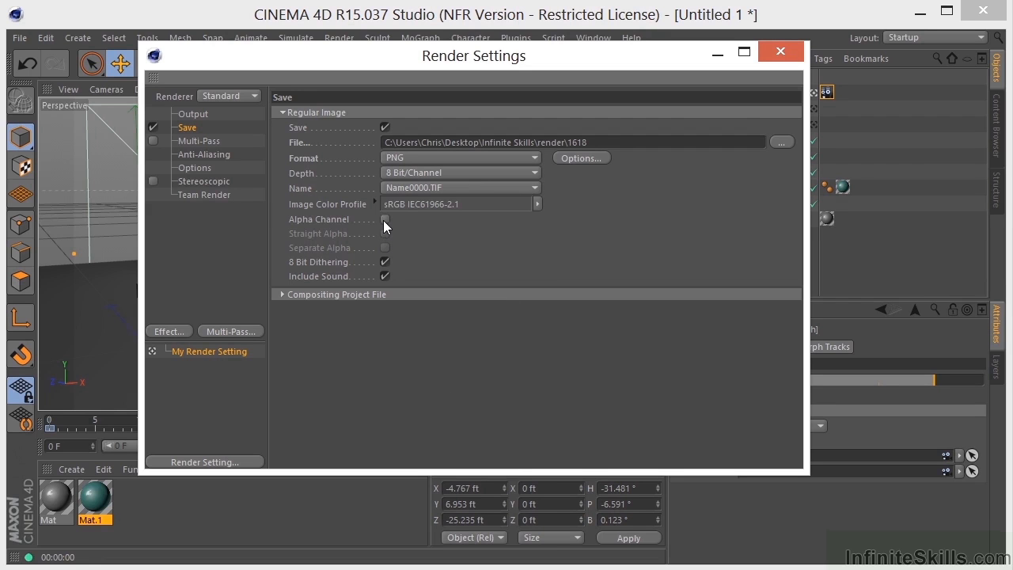
click(212, 155)
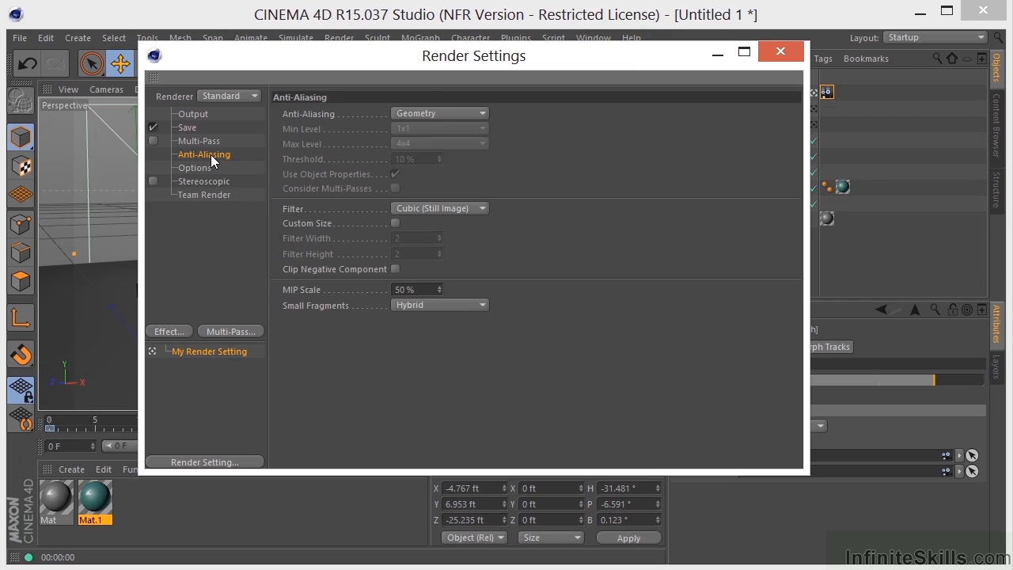
click(416, 113)
click(418, 164)
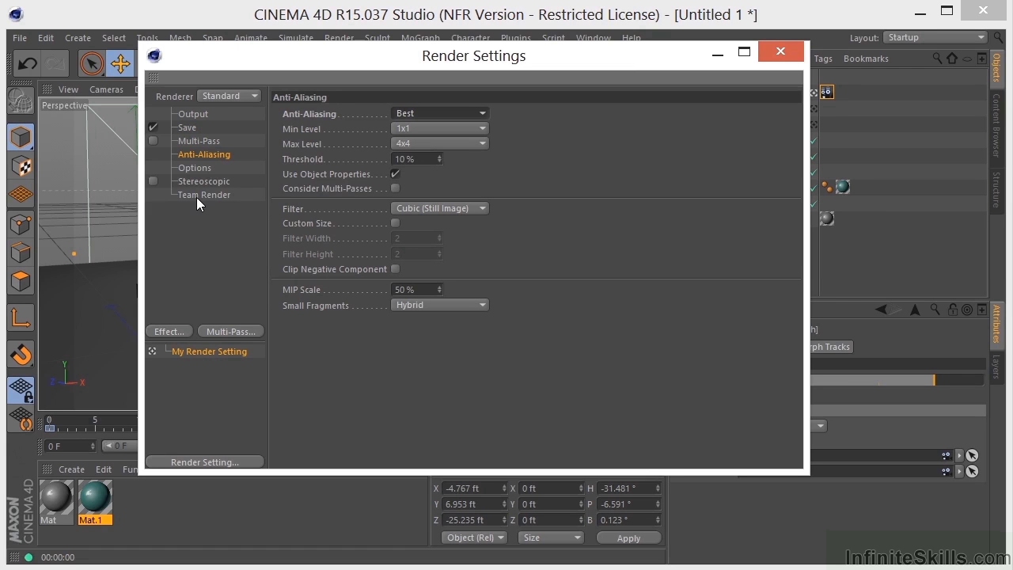
click(780, 51)
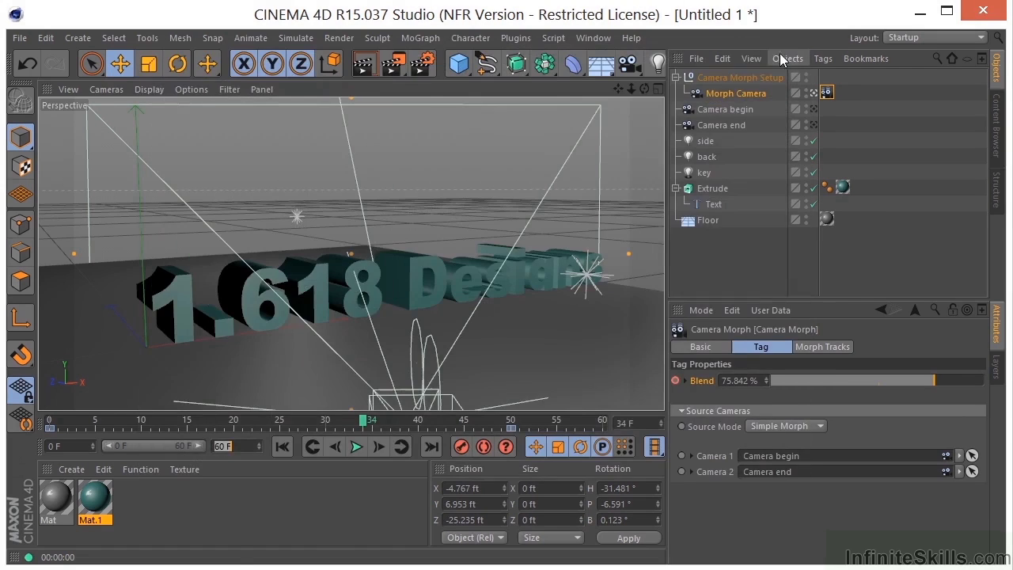
Render all 61 frames to the Picture Viewer, scrub through them, then close it.
click(393, 66)
drag(524, 140, 486, 28)
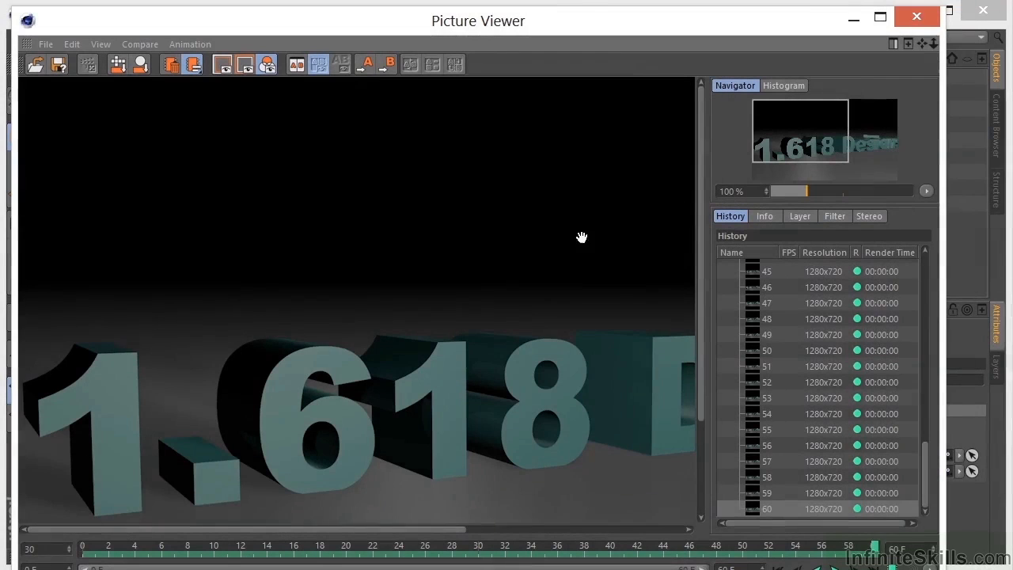
drag(874, 549, 82, 563)
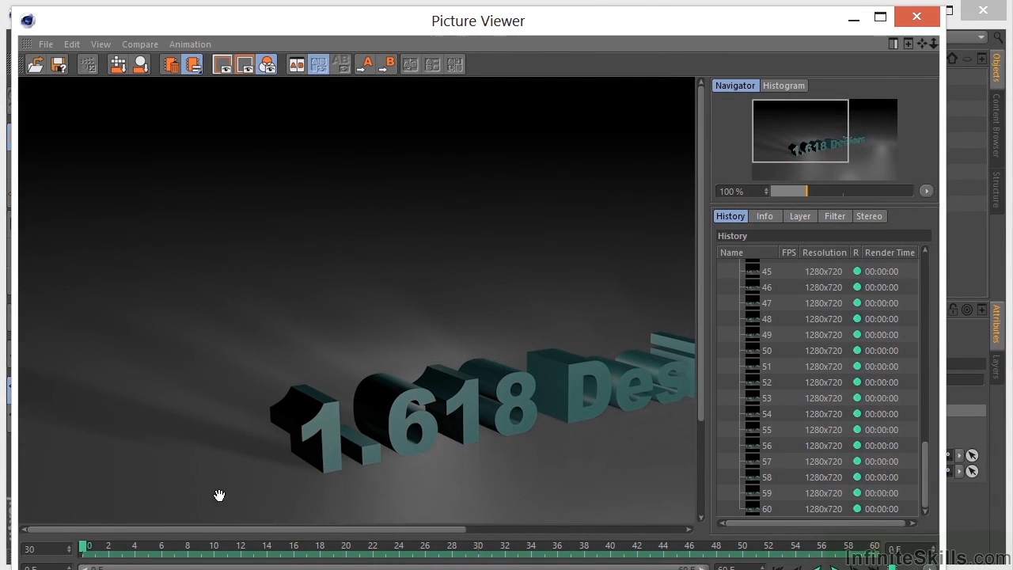
click(907, 22)
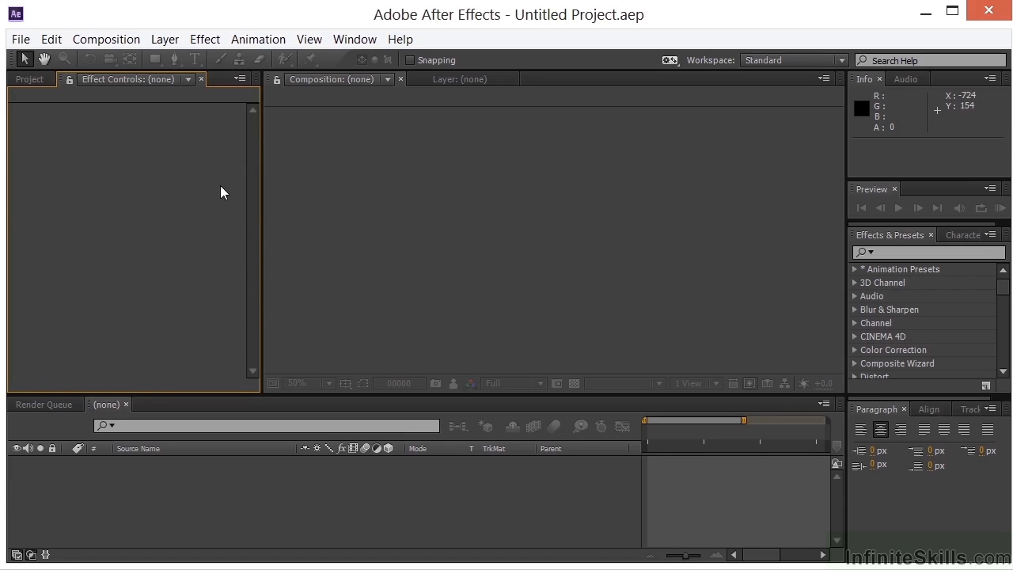
Import 1618_0000.png from Desktop\Infinite Skills\render as a PNG sequence and select it.
click(36, 80)
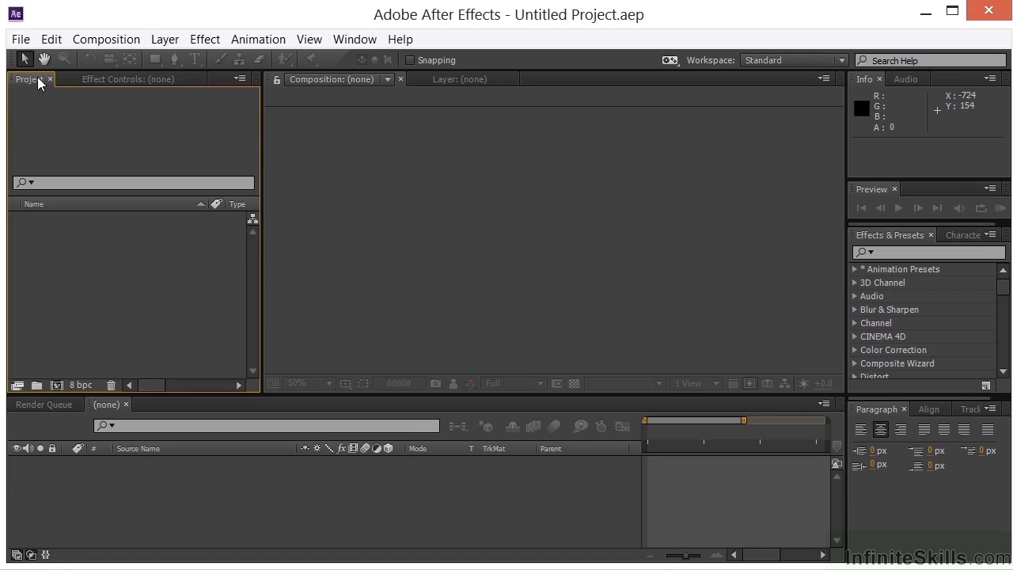
double_click(94, 257)
click(87, 164)
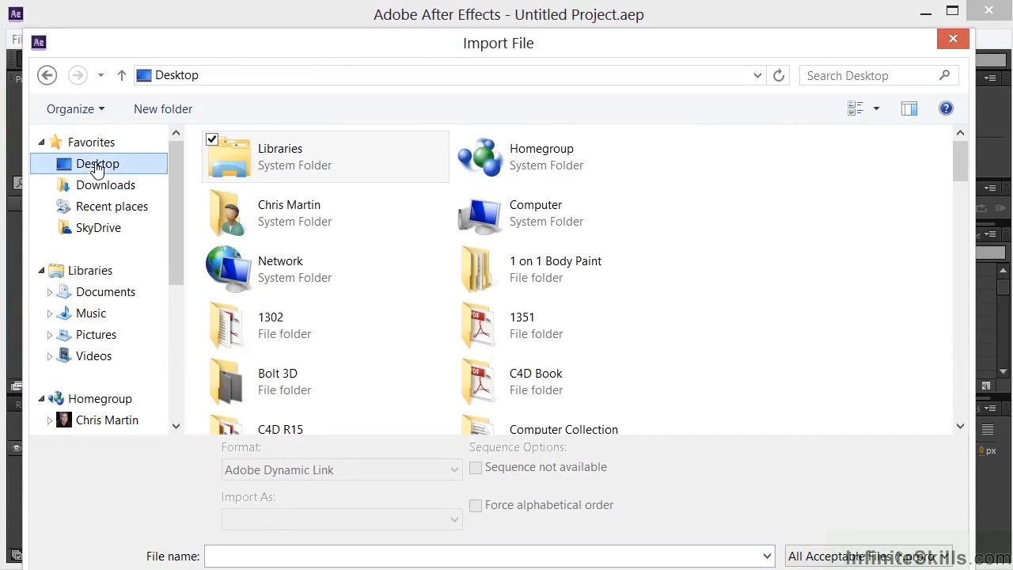
scroll(351, 353, down, 5)
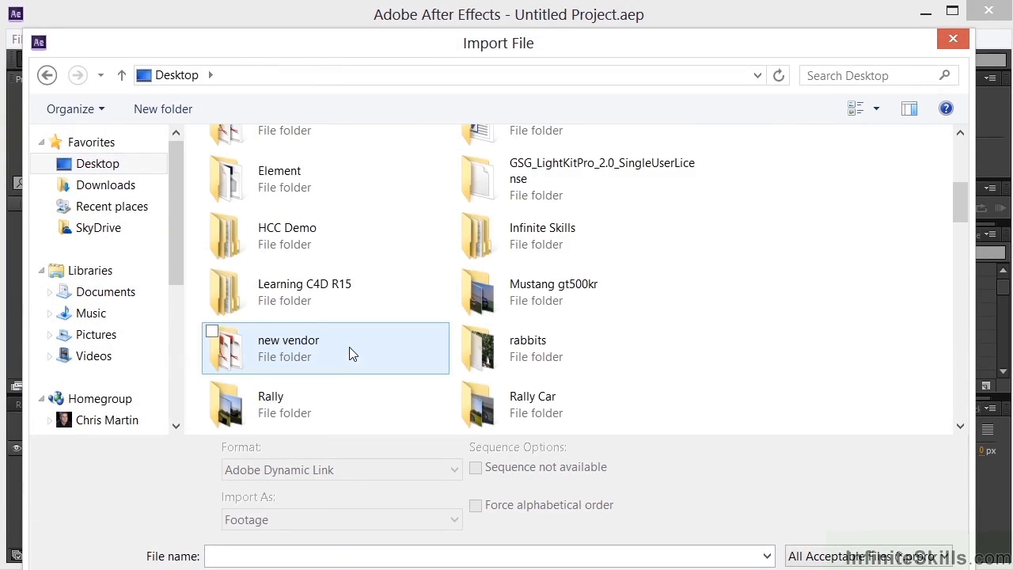
double_click(467, 256)
double_click(275, 171)
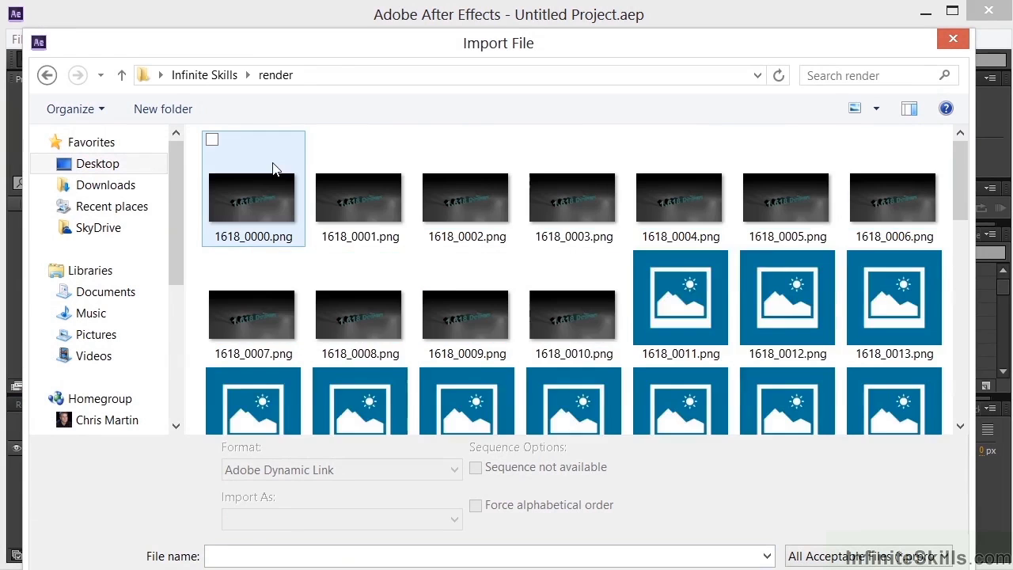
click(261, 160)
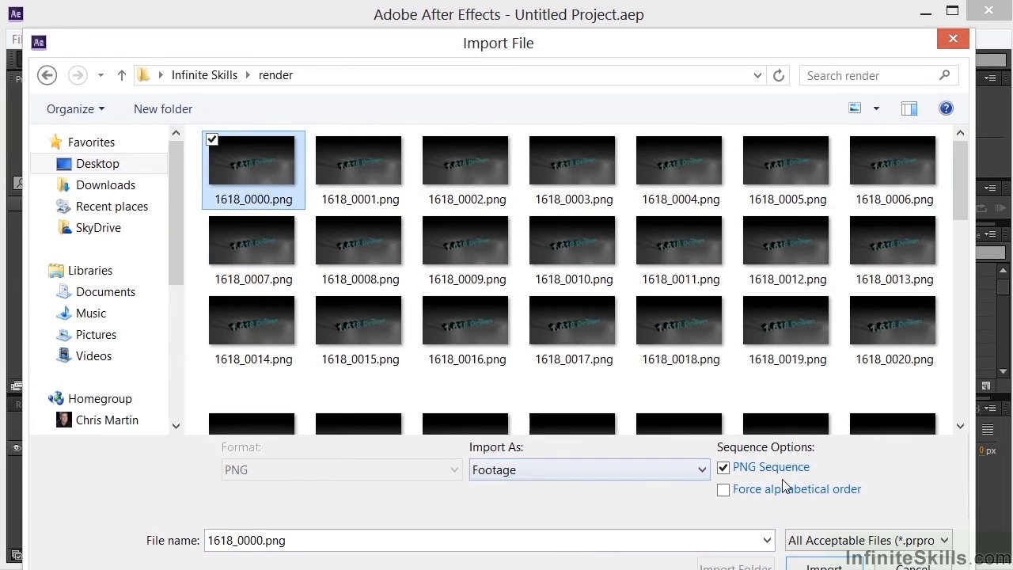
click(821, 562)
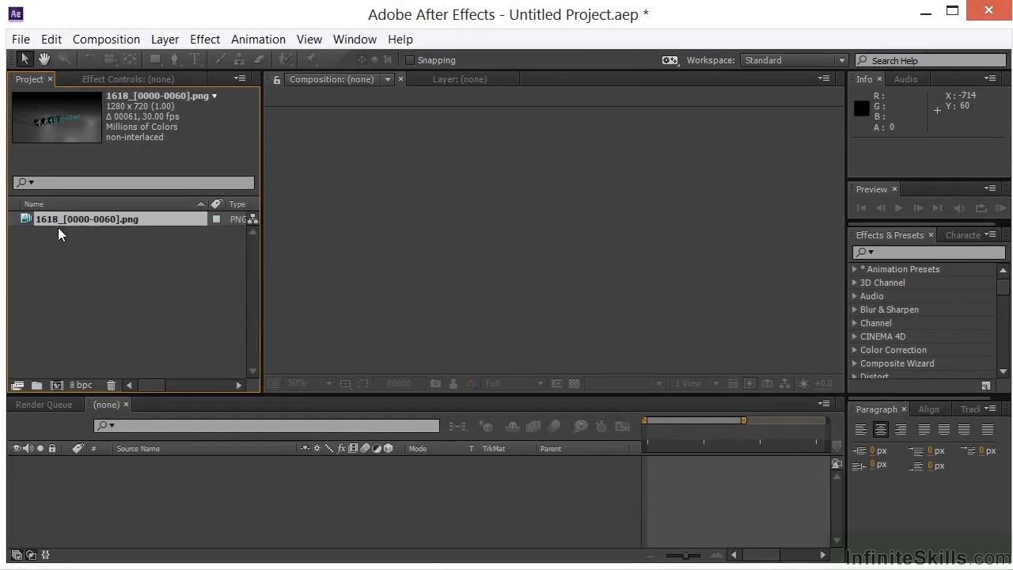
click(23, 229)
click(24, 220)
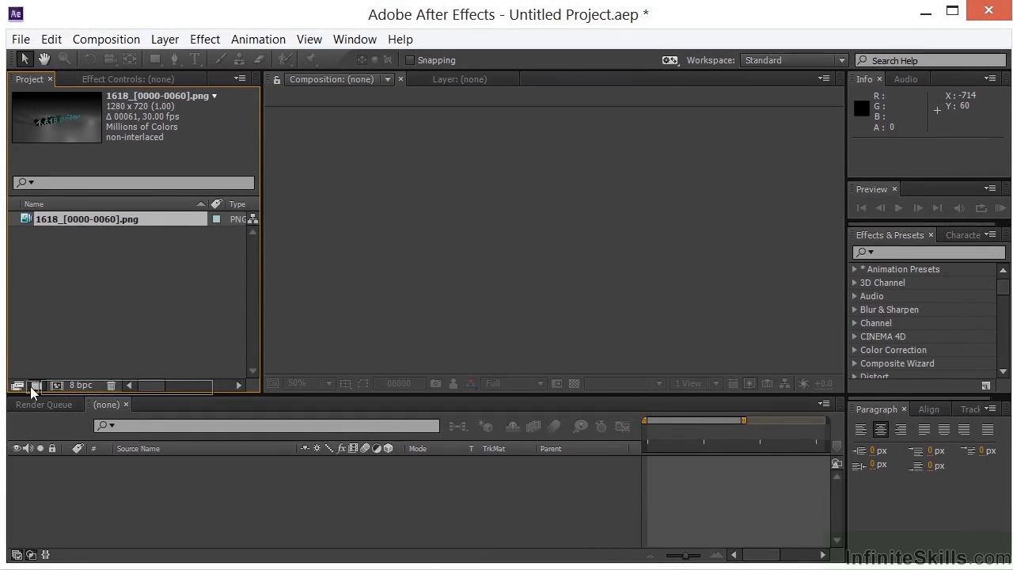
Make a 1618 composition from the footage and apply RSMB to its layer.
click(56, 385)
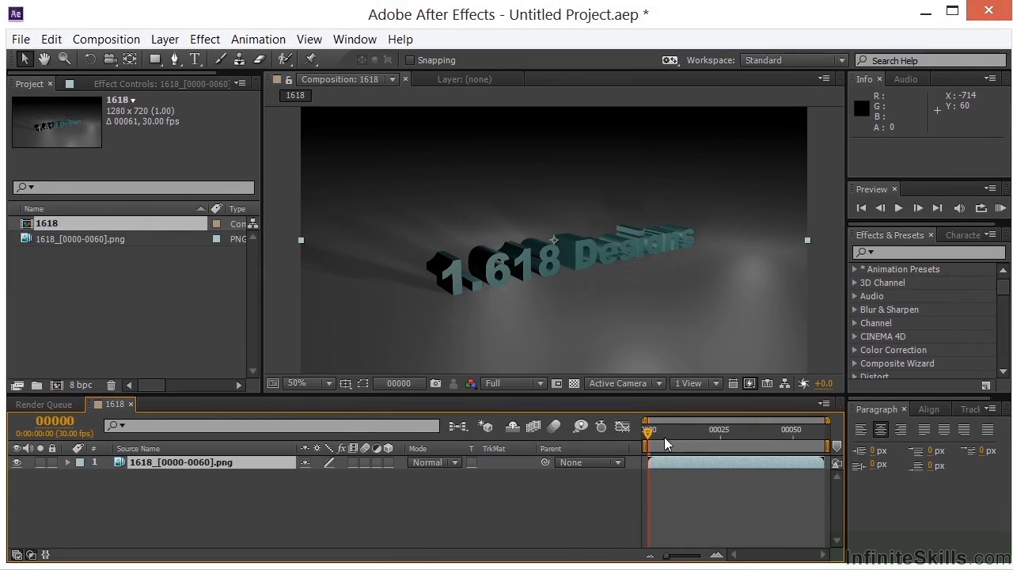
drag(647, 433, 831, 435)
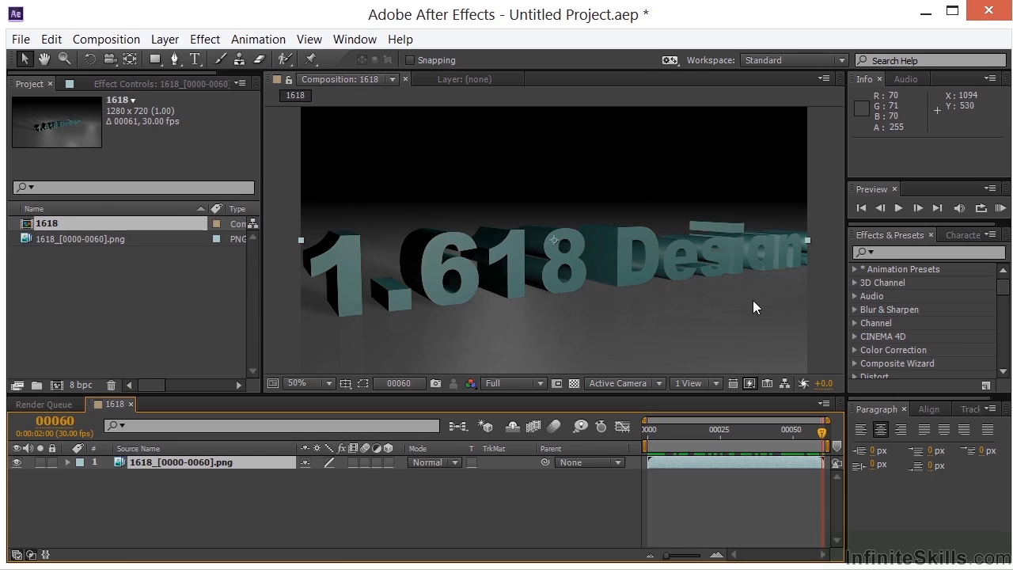
click(888, 251)
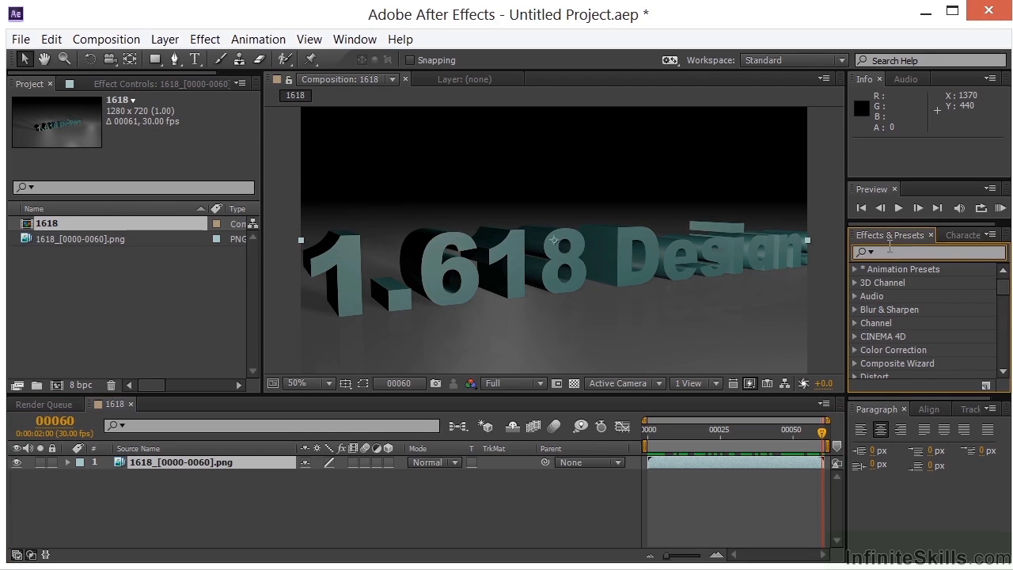
text(rsmb)
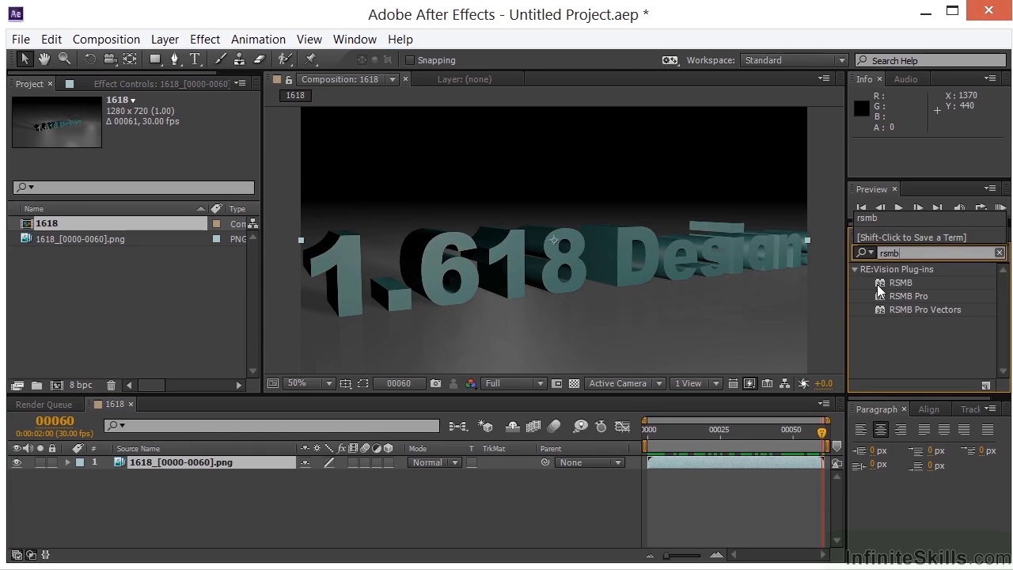
drag(886, 283, 172, 464)
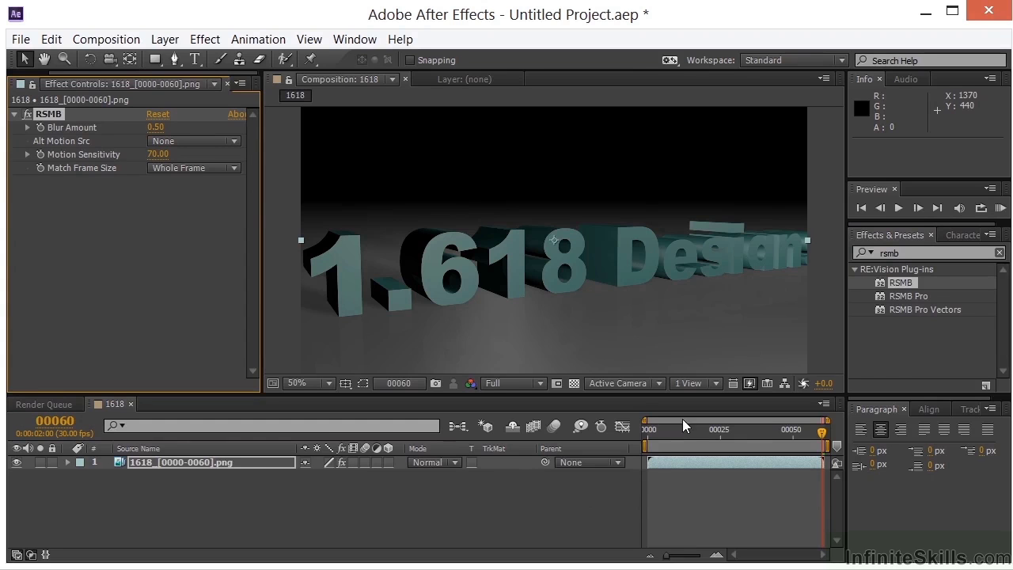
Raise RSMB Blur Amount to 3.40 and check the blur at frames 60 and 41.
drag(680, 428, 739, 434)
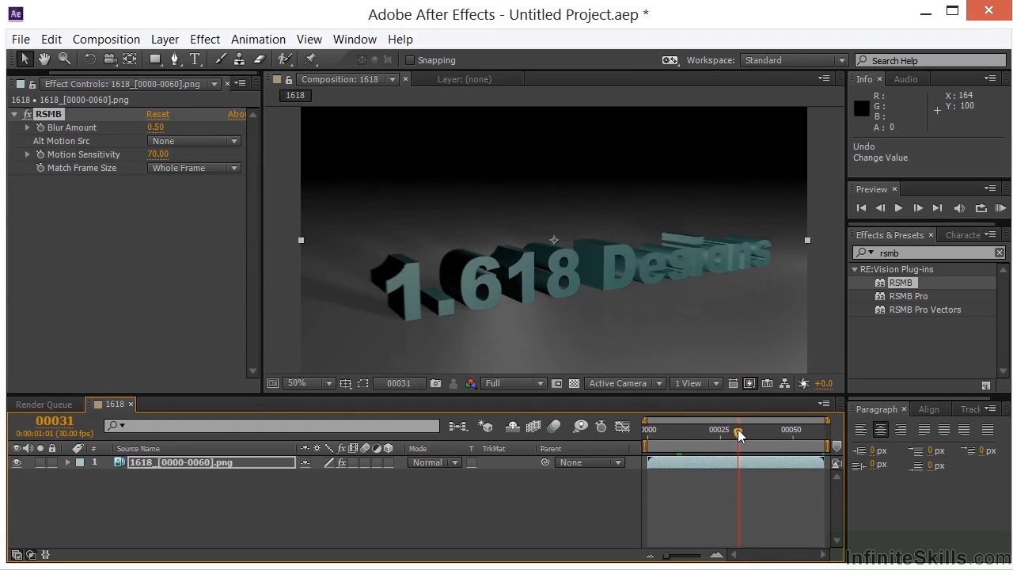
drag(155, 127, 179, 124)
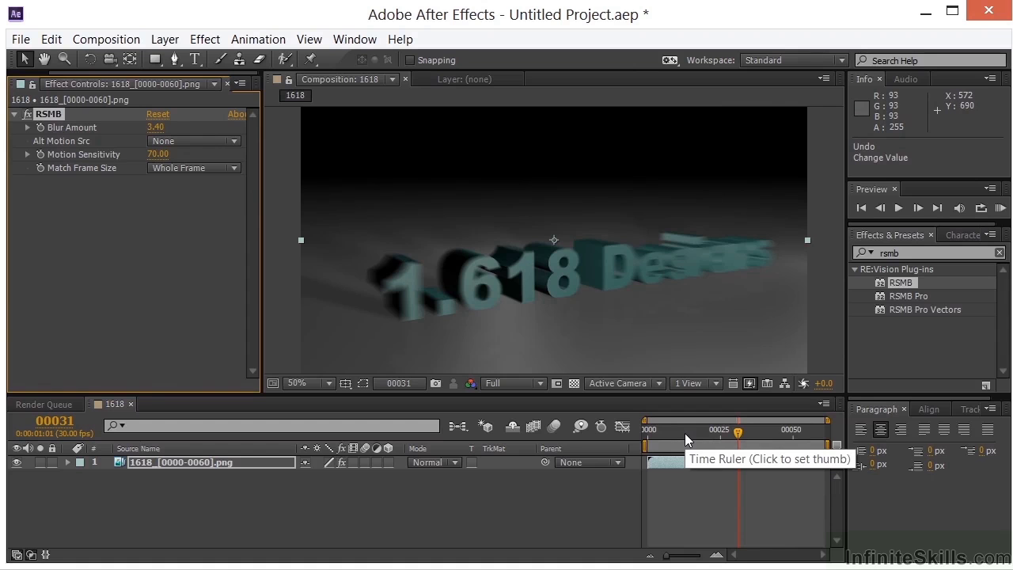
drag(684, 433, 765, 436)
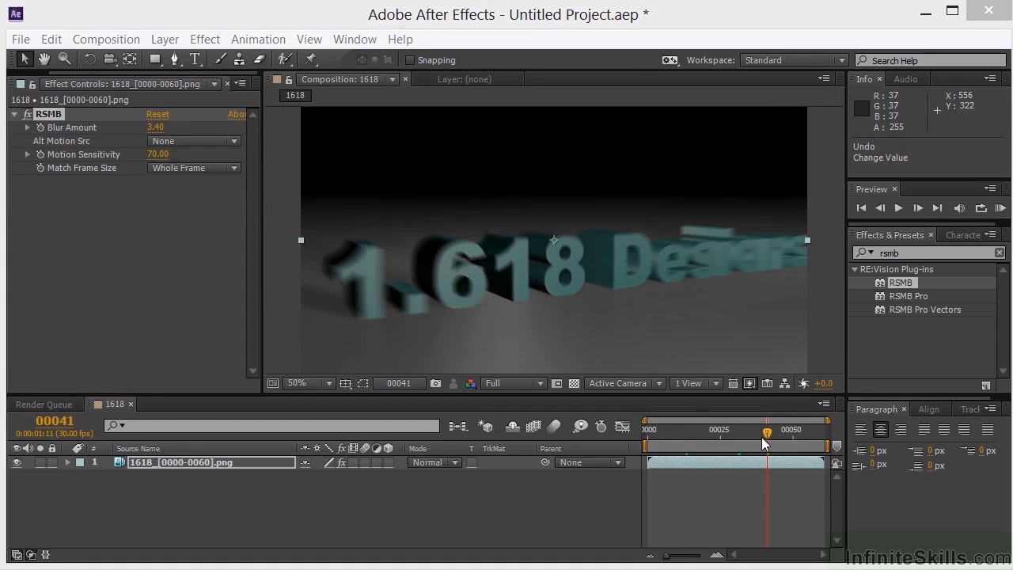